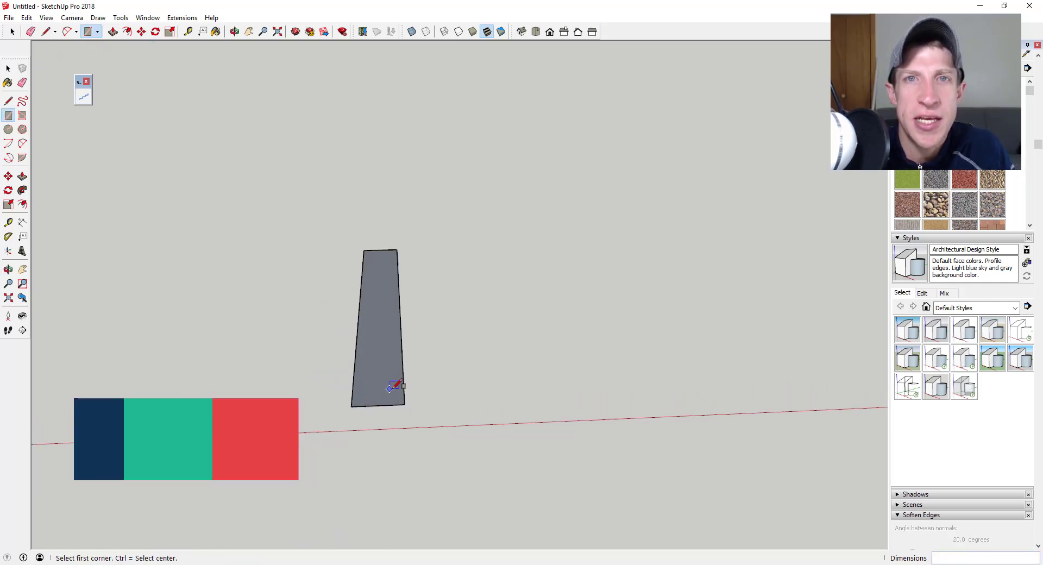
- Copy the edge across the tapered face with /20 to divide it into evenly spaced treads
key("m")
key("ctrl")
left_click(398, 252)
key("Return")
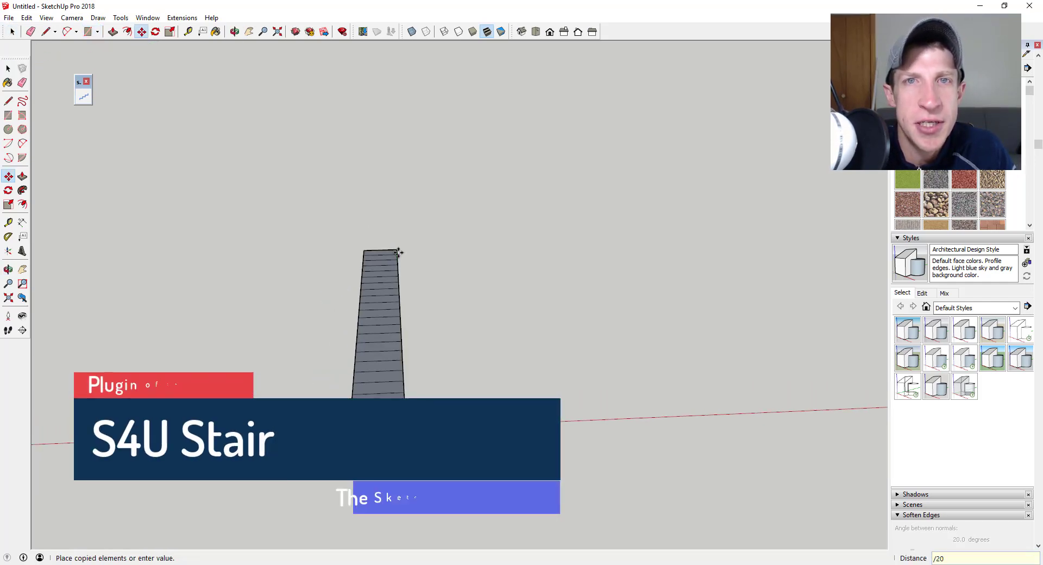
key("space")
- Shift the upper treads sideways to jog the flight, then erase the stray edges
left_click_drag(310, 221, 416, 302)
key("m")
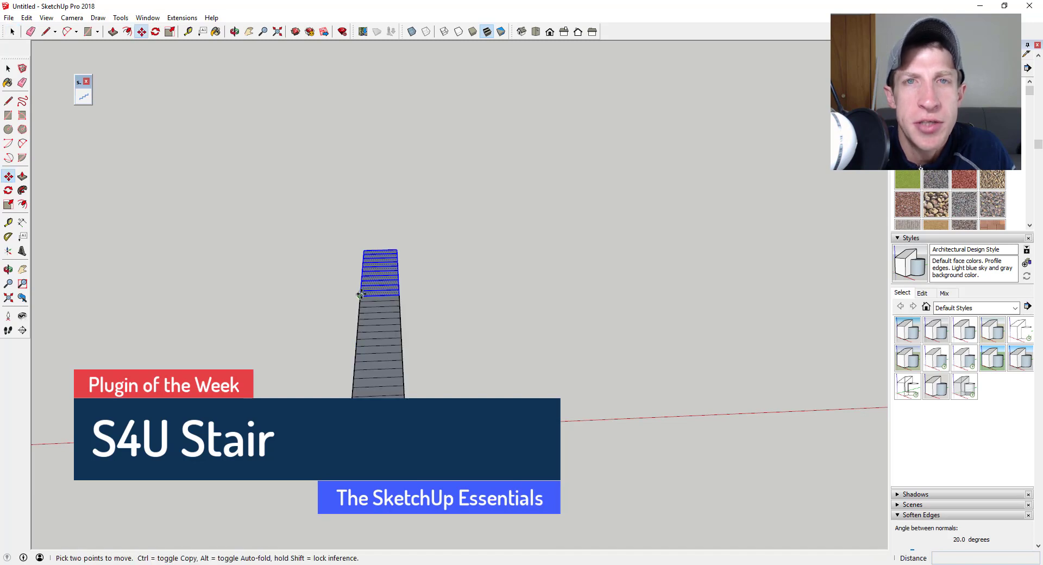
left_click_drag(391, 255, 418, 234)
key("e")
scroll(406, 240, "down", 1)
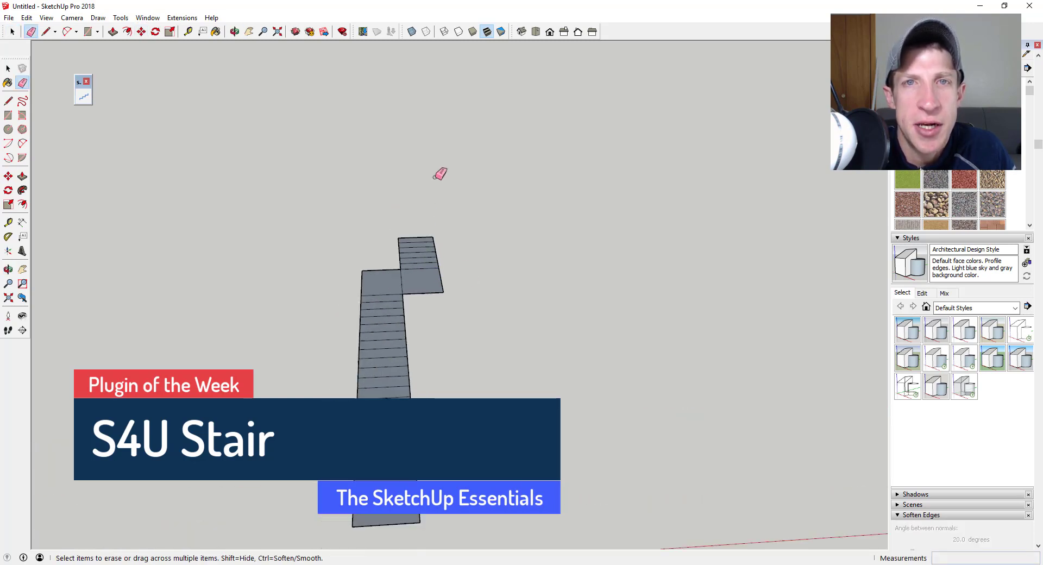
- Draw inner and outer 2-Point Arcs curving off the top of the stair
key("a")
left_click(432, 236)
left_click(531, 233)
left_click(480, 217)
key("space")
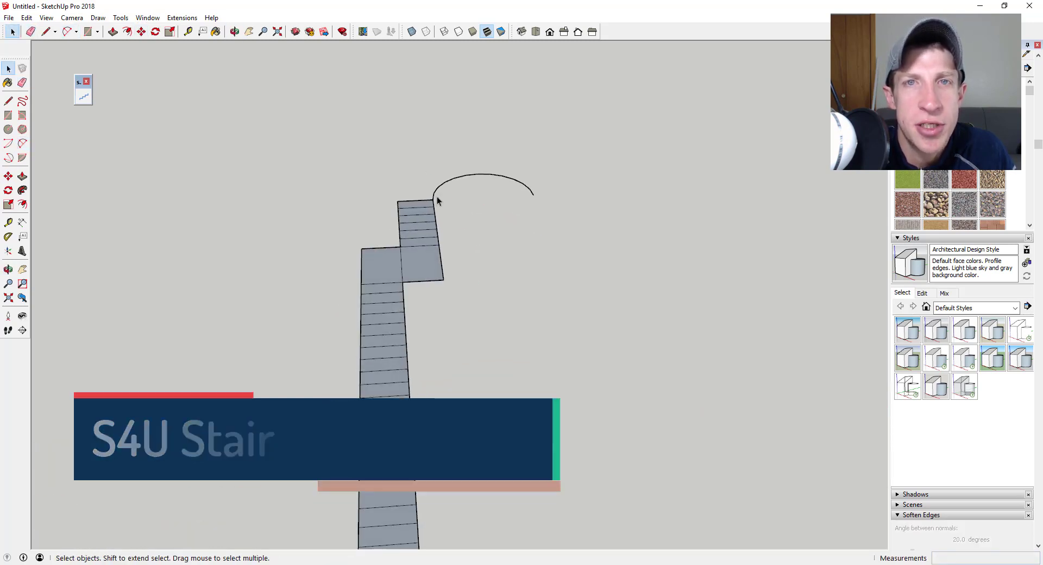
left_click(478, 197)
key("f")
left_click(399, 201)
key("space")
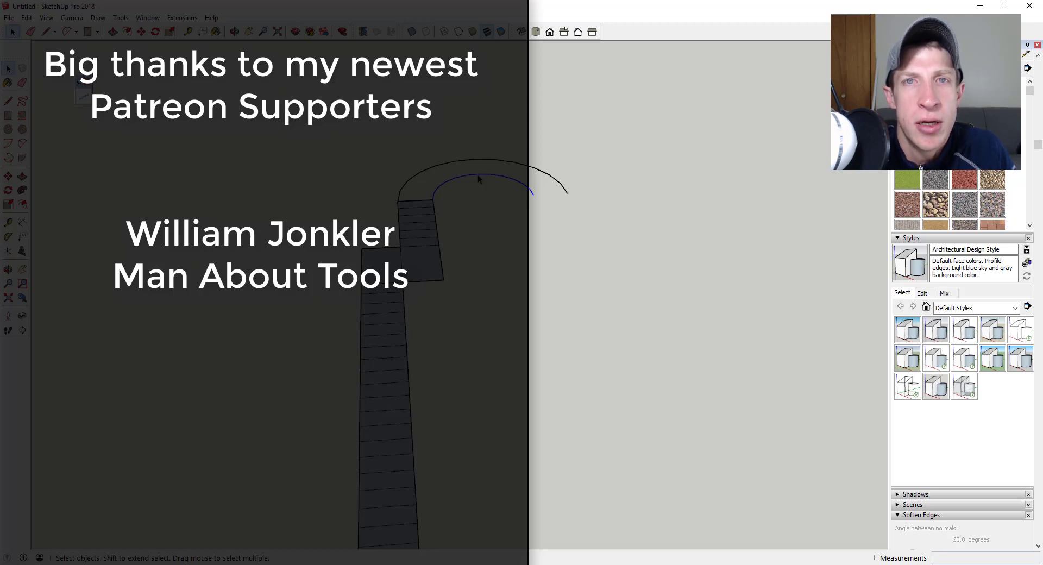
- Reveal the inner arc's centre point and try a rotation about it
right_click(477, 177)
left_click(510, 246)
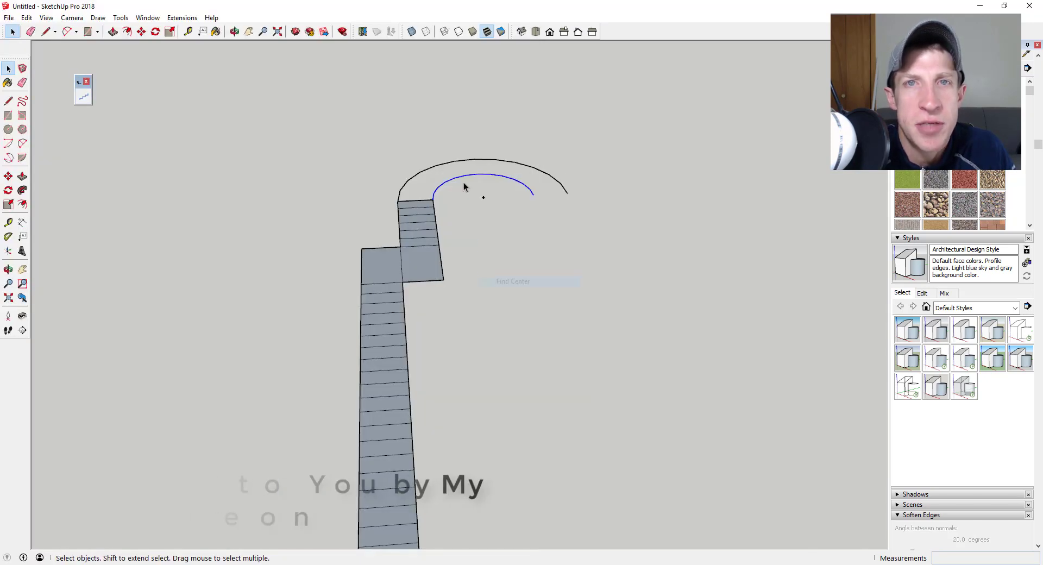
key("l")
key("q")
left_click(492, 199)
left_click(557, 196)
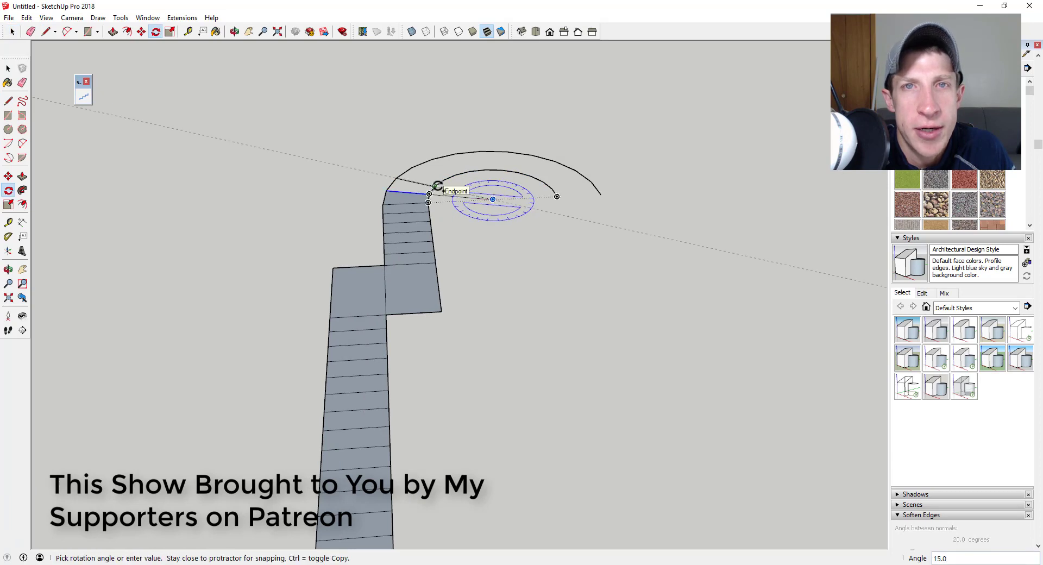
key("space")
key("l")
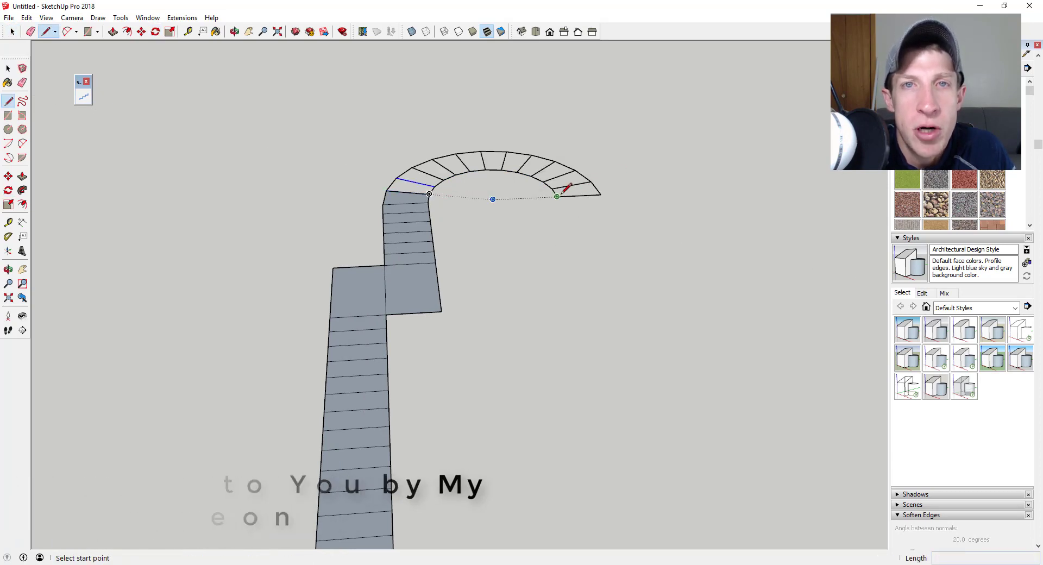
key("space")
- Rotate-copy the end tread around the arc centre seven times (*7) to divide the curve
left_click(568, 189)
key("q")
left_click(492, 199)
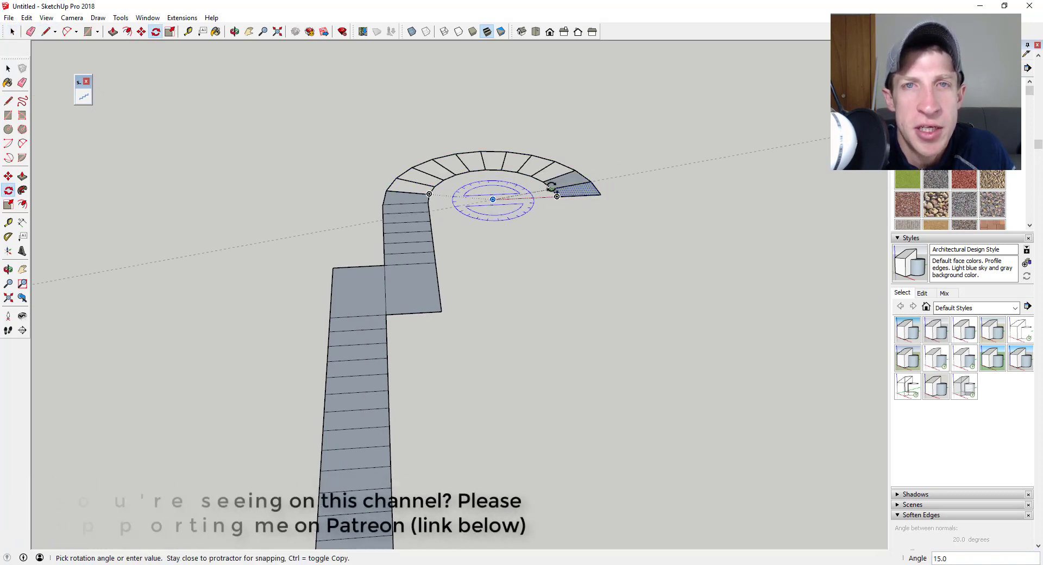
type("7")
key("Return")
key("space")
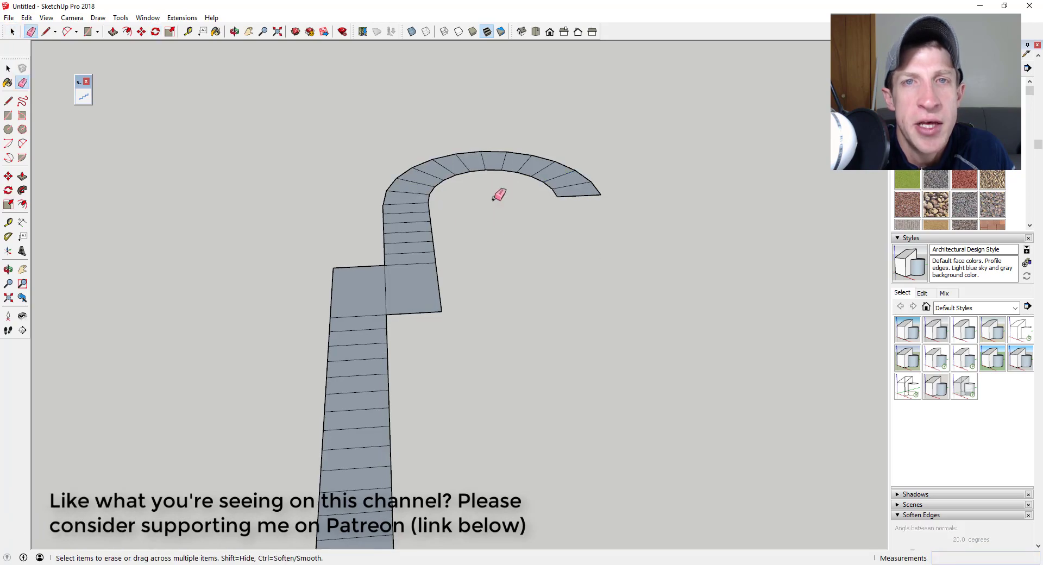
- Select the whole flat layout and apply Make Stair-Extrude to preview 3D steps
scroll(496, 193, "down", 3)
triple_click(398, 302)
triple_click(399, 242)
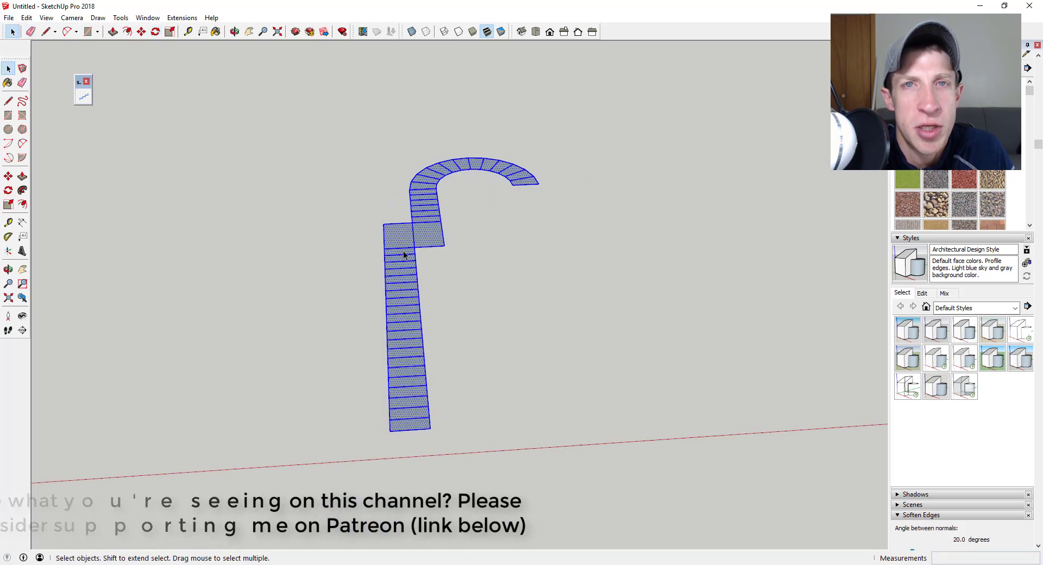
right_click(395, 234)
left_click(418, 422)
mouse_move(610, 321)
middle_mouse_down()
mouse_move(500, 196)
mouse_move(347, 151)
middle_mouse_up()
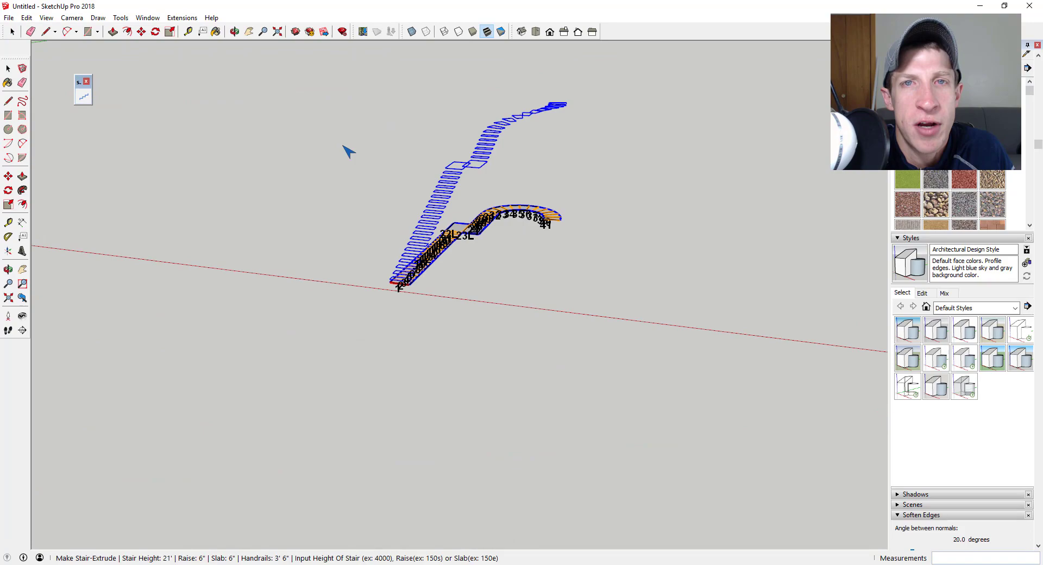
- Confirm the stair parameters and generate the staircase with handrails
right_click(452, 230)
left_click(497, 365)
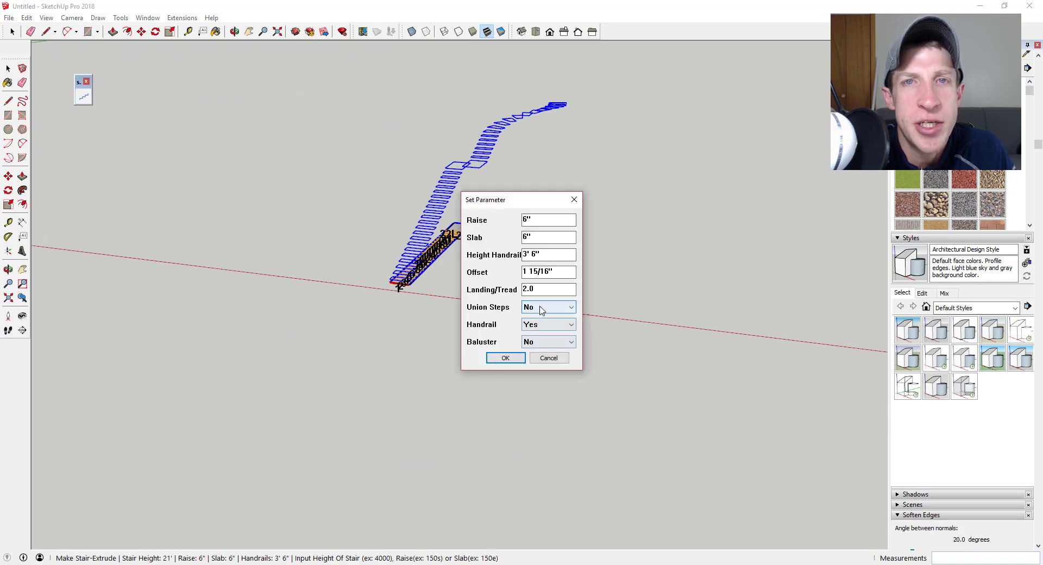
left_click(505, 358)
right_click(450, 233)
left_click(489, 272)
mouse_move(488, 272)
middle_mouse_down()
mouse_move(545, 205)
mouse_move(769, 289)
middle_mouse_up()
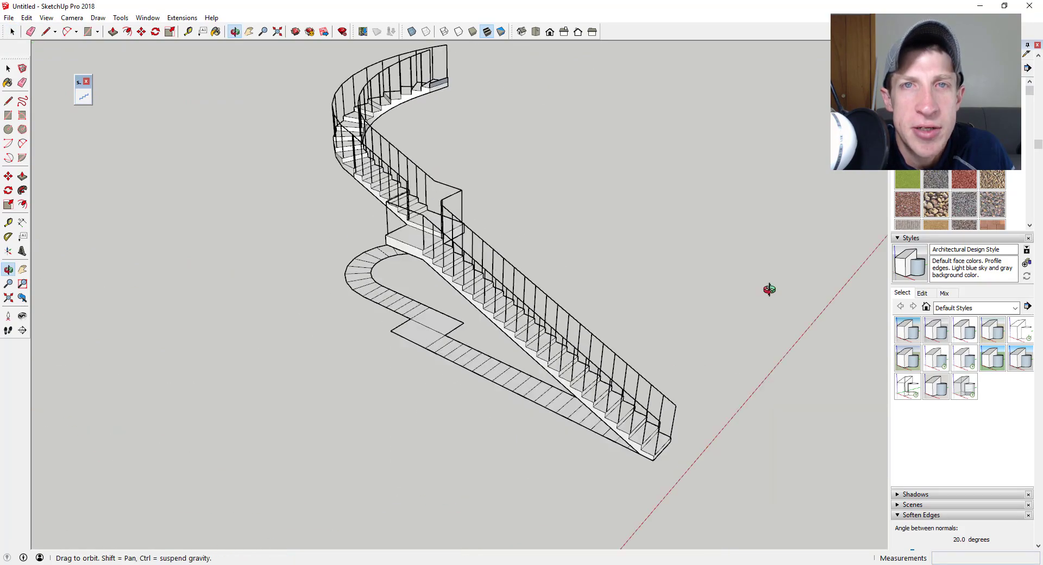
- Orbit the view slightly before switching to the model with the three stair layouts
left_click_drag(768, 289, 594, 314)
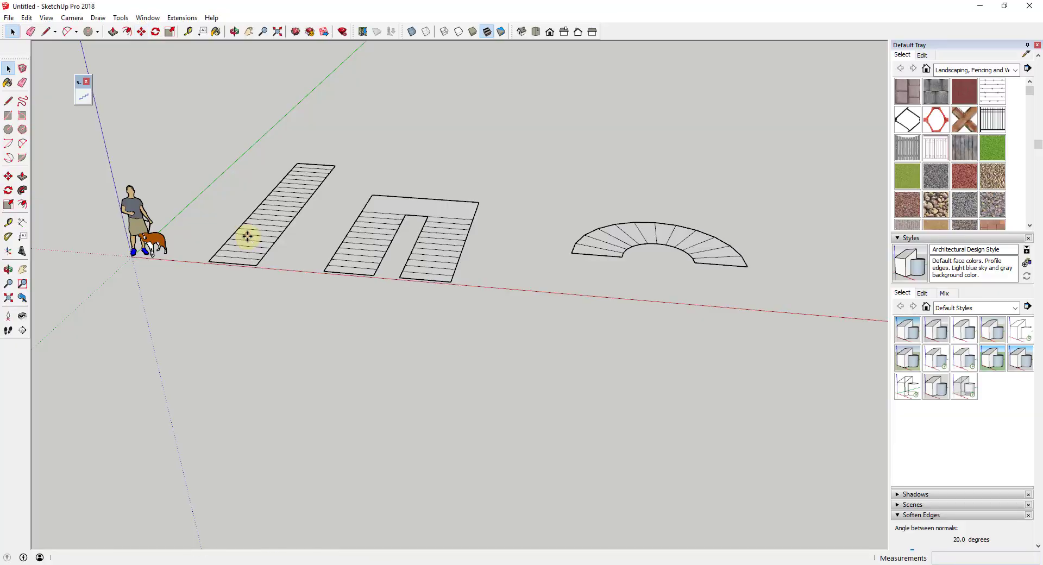
- Build the straight layout with Make Stair-Slab, entering 6' in Measurements
left_click(78, 99)
mouse_move(368, 266)
middle_mouse_down()
mouse_move(296, 215)
mouse_move(277, 79)
middle_mouse_up()
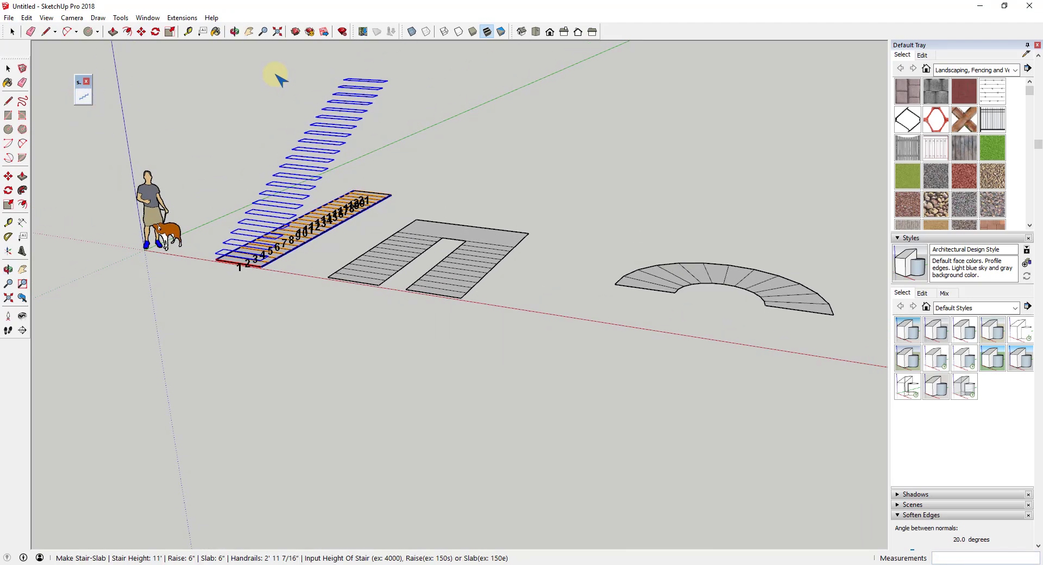
scroll(303, 81, "up", 2)
scroll(354, 159, "up", 2)
scroll(345, 156, "up", 1)
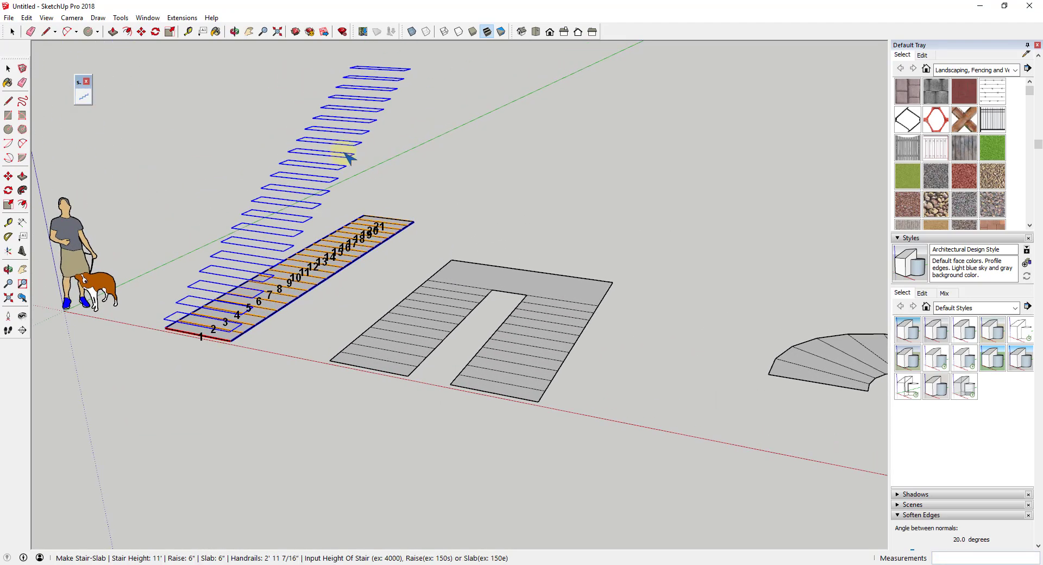
middle_click_drag(346, 156, 346, 194)
type("12")
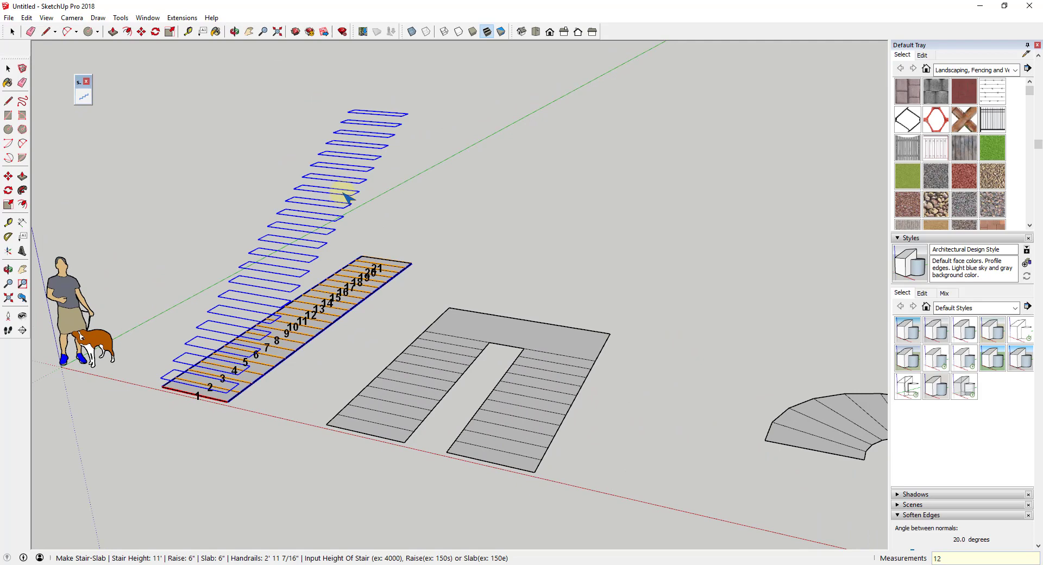
type("'6'")
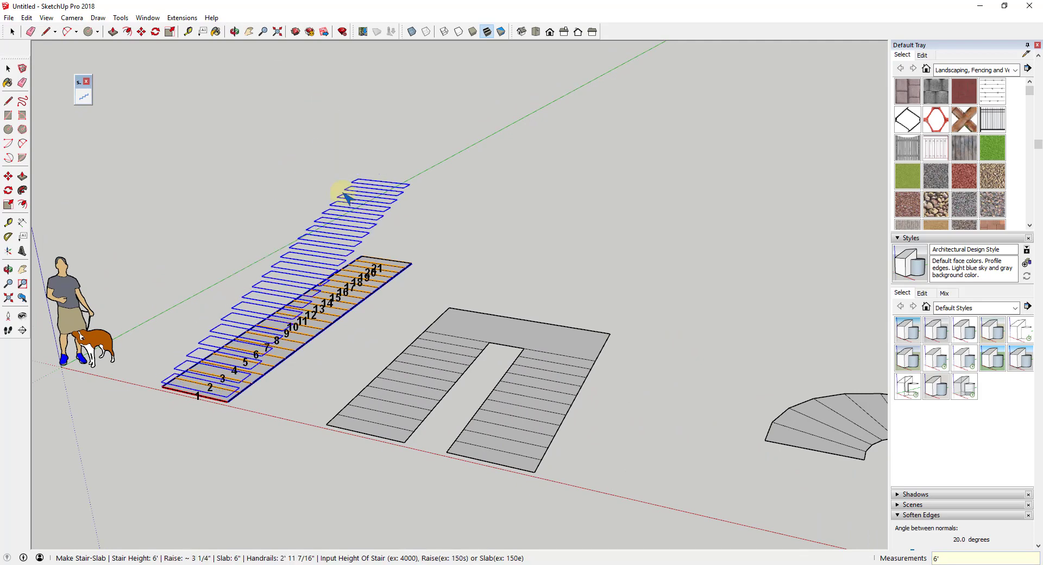
type("'")
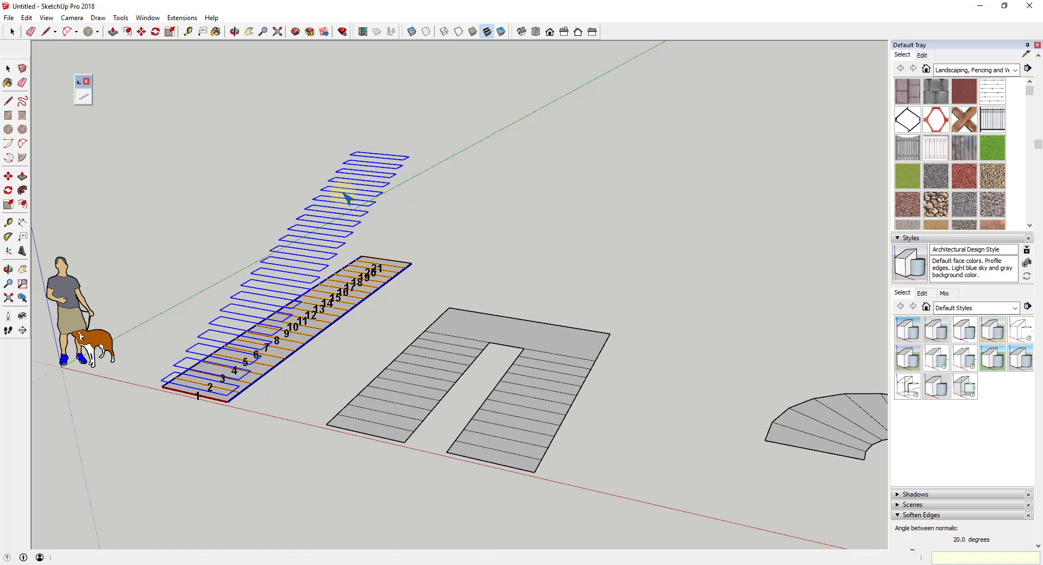
left_click(343, 197)
mouse_move(582, 248)
middle_mouse_down()
mouse_move(461, 226)
mouse_move(302, 165)
mouse_move(354, 184)
mouse_move(539, 207)
mouse_move(530, 260)
mouse_move(578, 242)
mouse_move(572, 75)
mouse_move(583, 255)
middle_mouse_up()
left_click(304, 286)
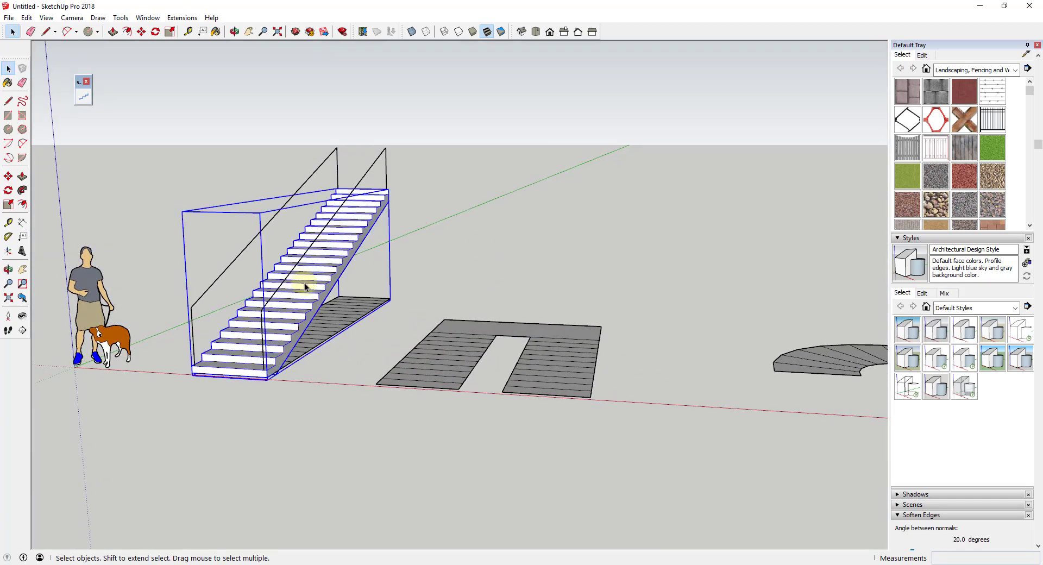
- Select the U-shaped layout, start Make Stair-Slab and set 6-inch risers
left_click_drag(412, 371, 447, 353)
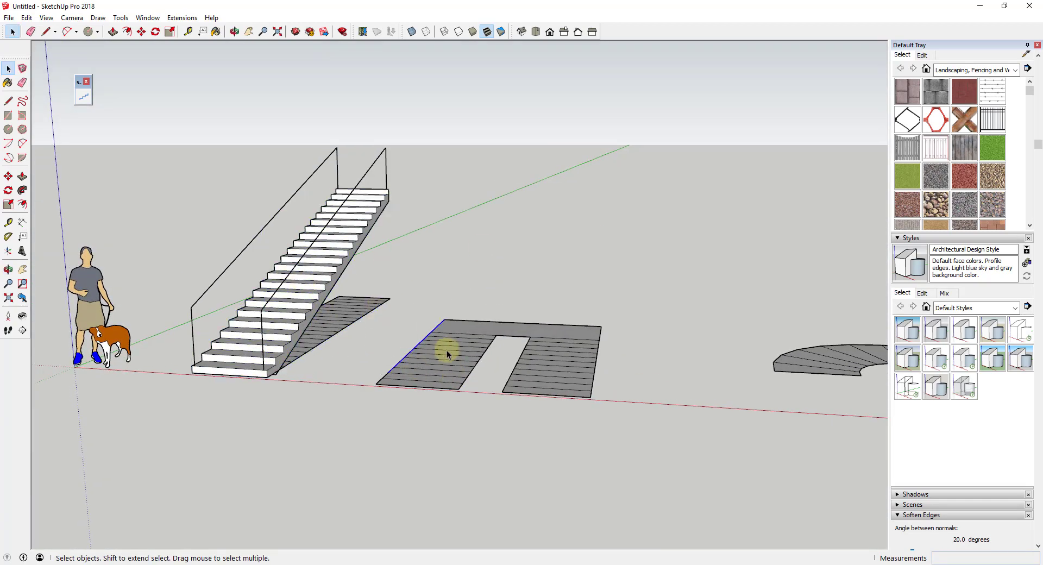
triple_click(446, 350)
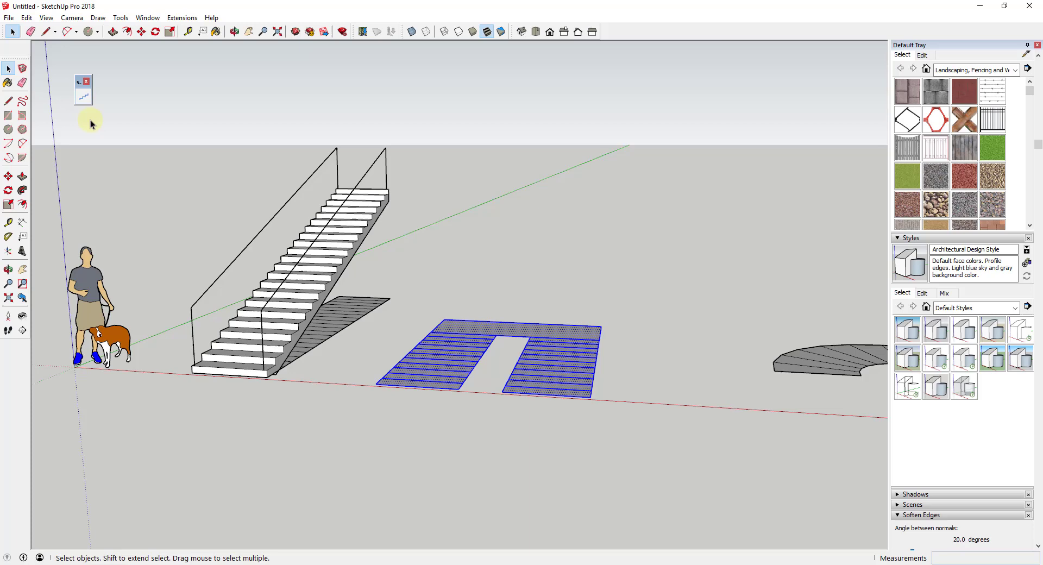
left_click(81, 99)
mouse_move(440, 350)
middle_mouse_down()
mouse_move(496, 305)
mouse_move(487, 341)
middle_mouse_up()
type("6")
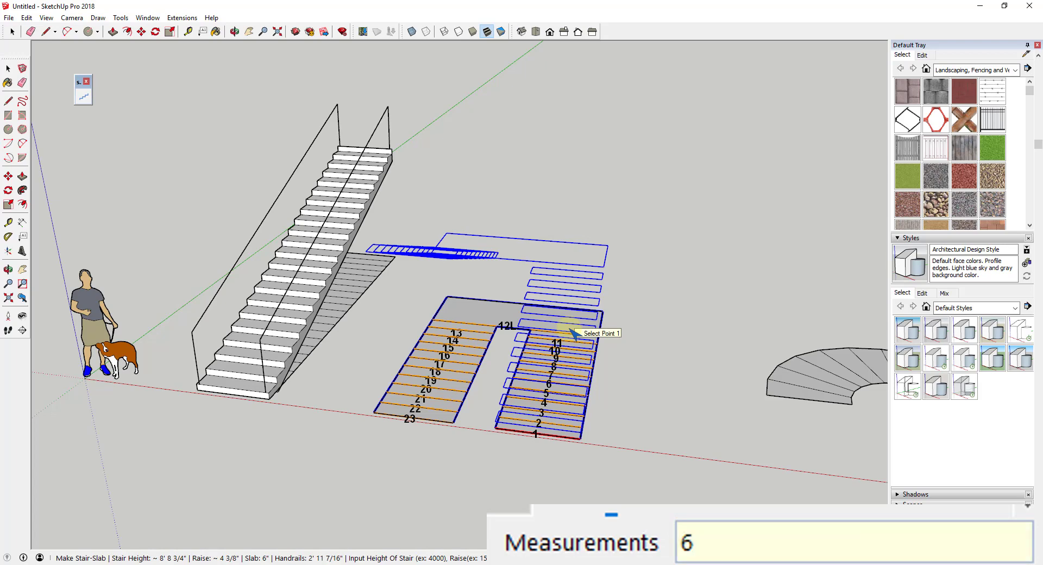
type("s")
key("Return")
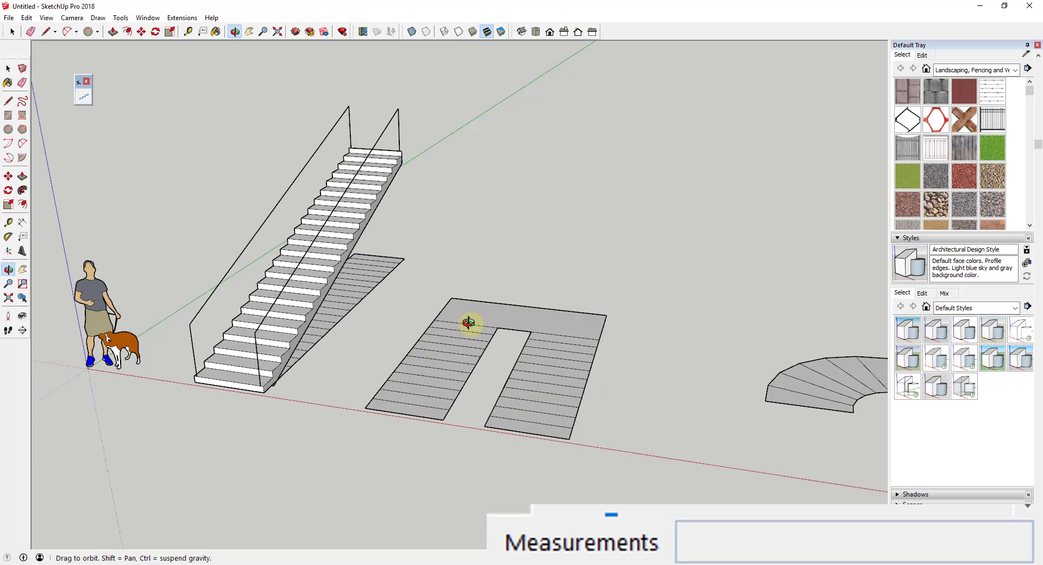
- Switch the U-shaped preview to Make Stair-Simple and build it
middle_click_drag(466, 321, 431, 315)
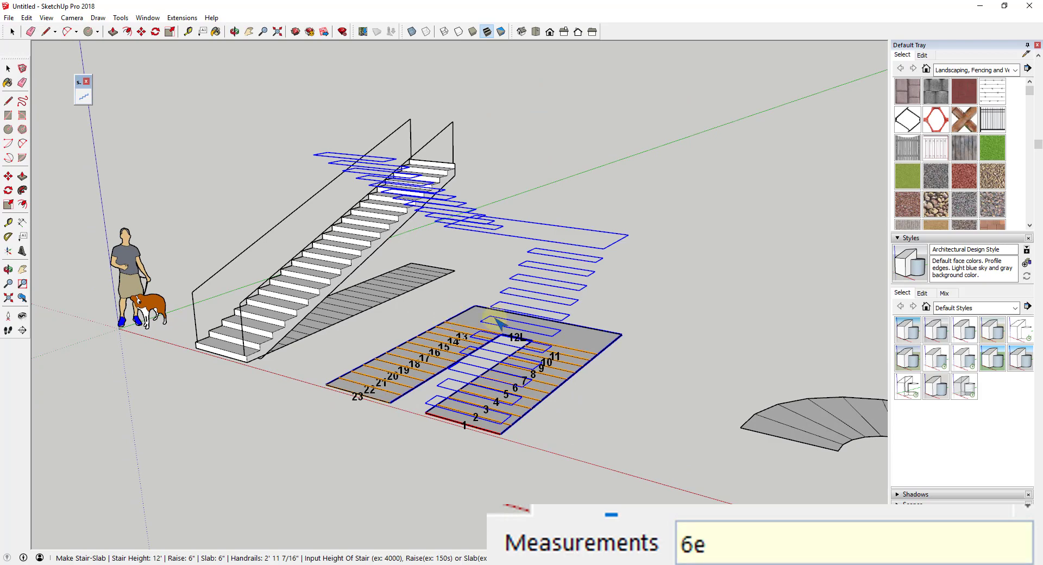
right_click(597, 340)
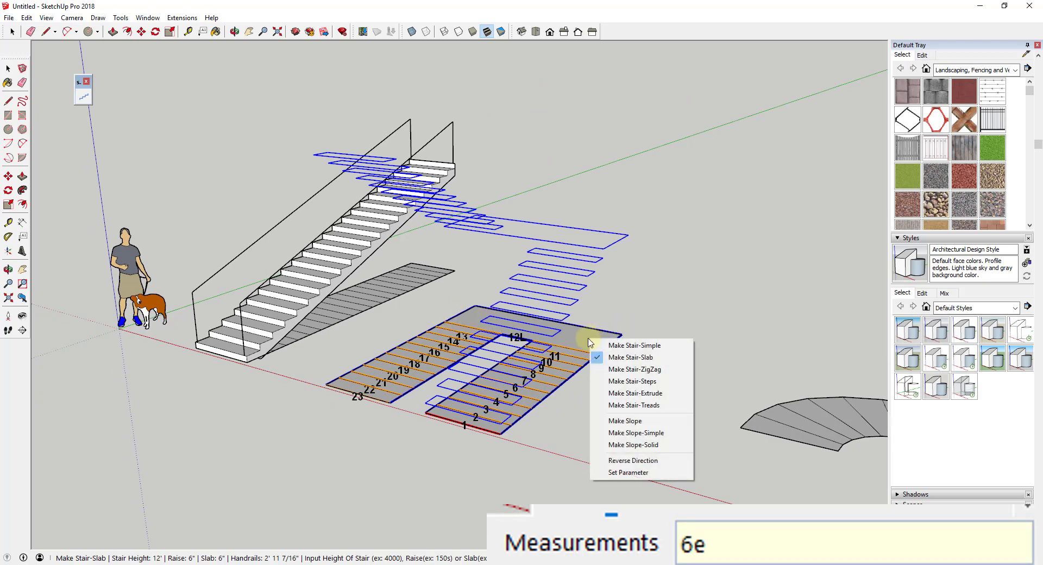
left_click(625, 344)
key("Return")
middle_click_drag(624, 349, 380, 268)
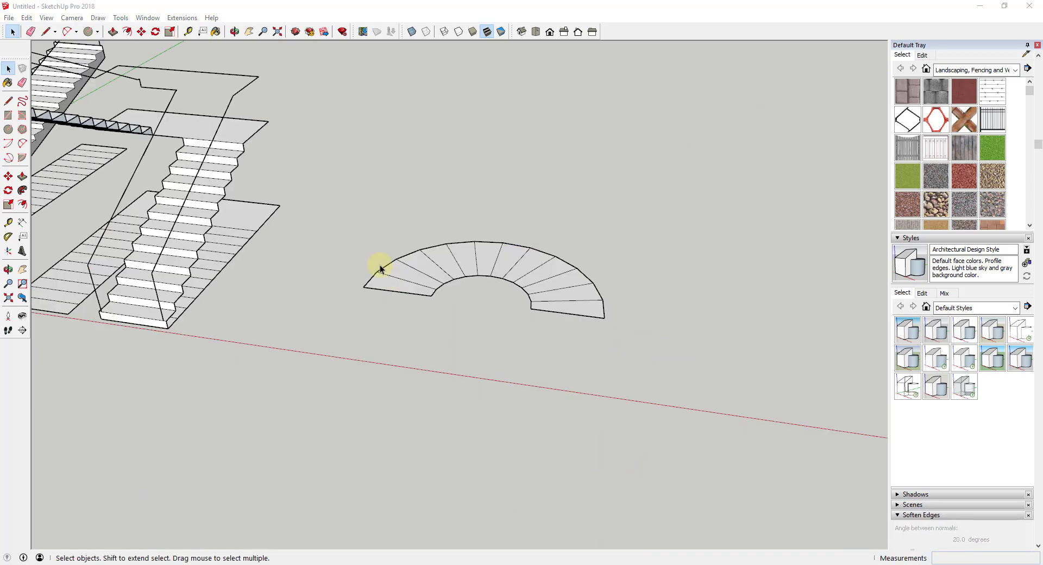
- Build the semicircular face as a stepped stair with Reverse Direction applied, then inspect it
left_click_drag(670, 380, 668, 379)
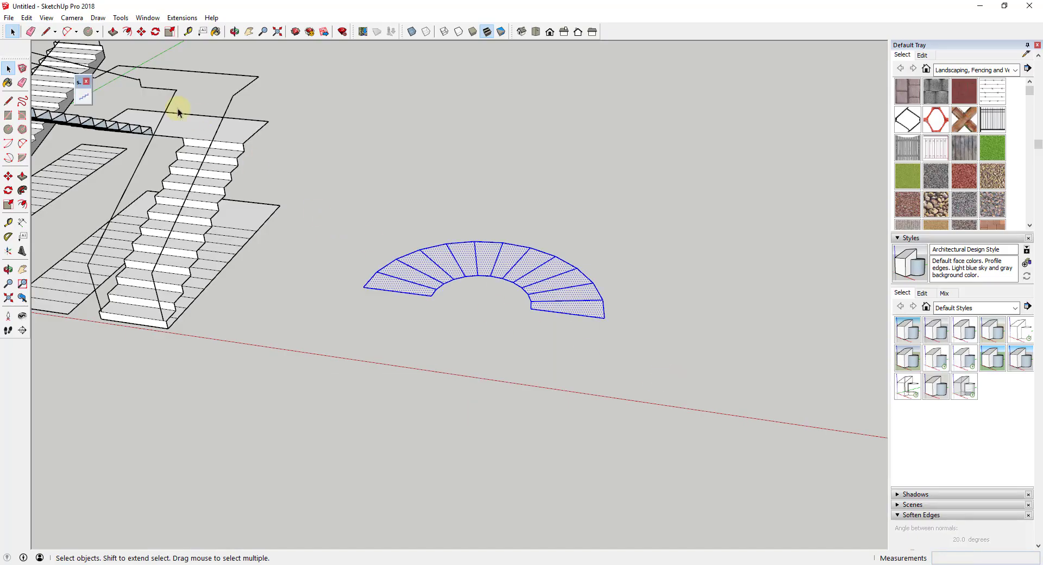
left_click(85, 99)
right_click(506, 255)
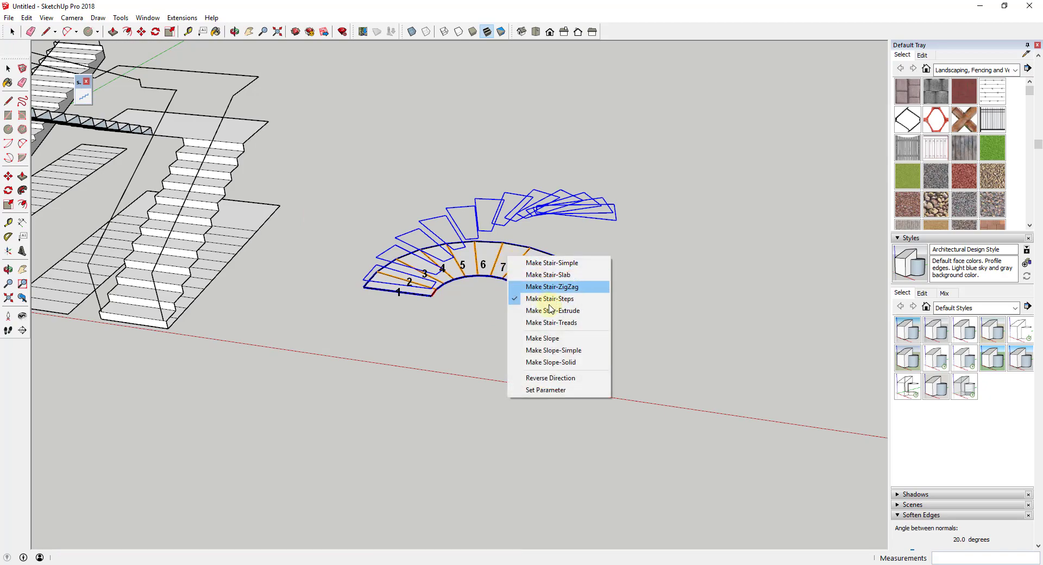
left_click(565, 379)
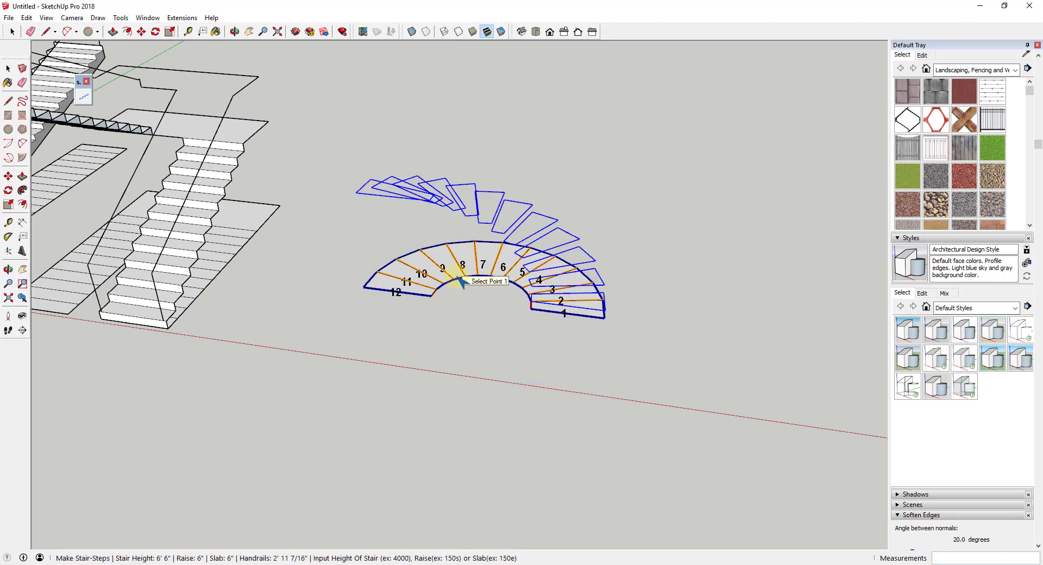
middle_click_drag(644, 309, 219, 200)
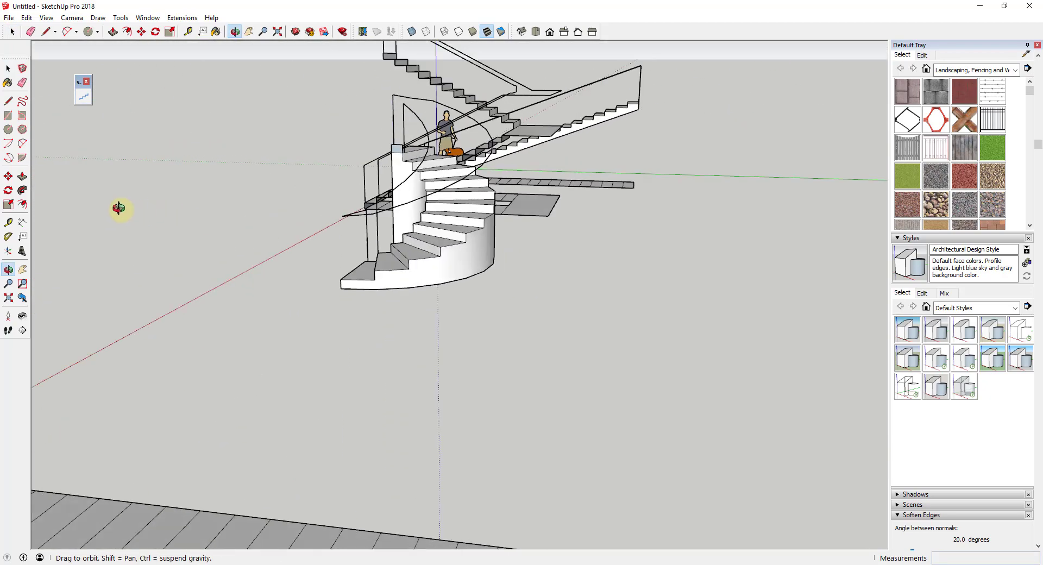
left_click(219, 200)
- Build the first slab as a reversed Make Stair-Simple stair with handrail
triple_click(217, 198)
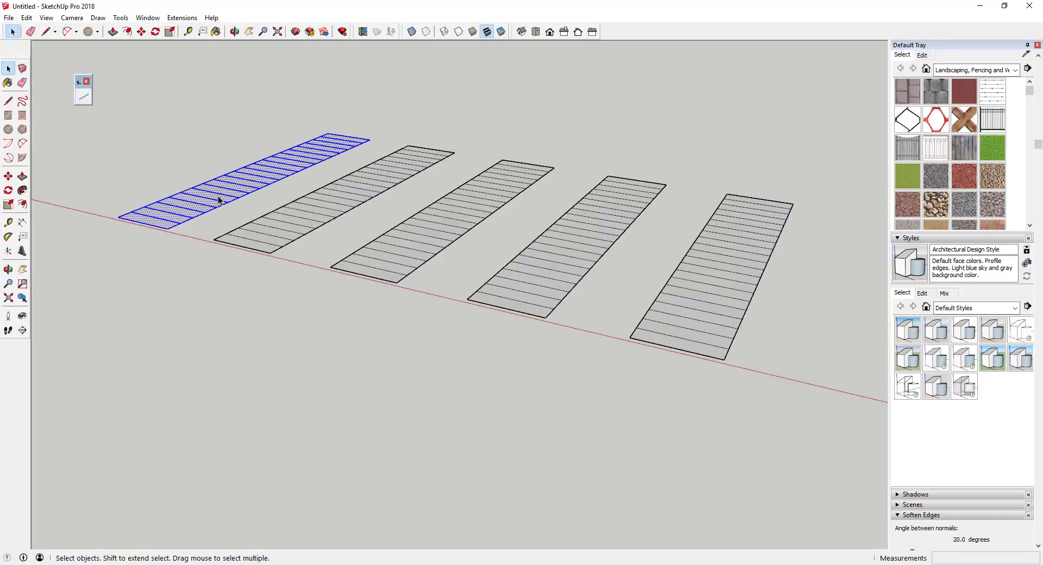
left_click(83, 97)
scroll(415, 216, "down", 2)
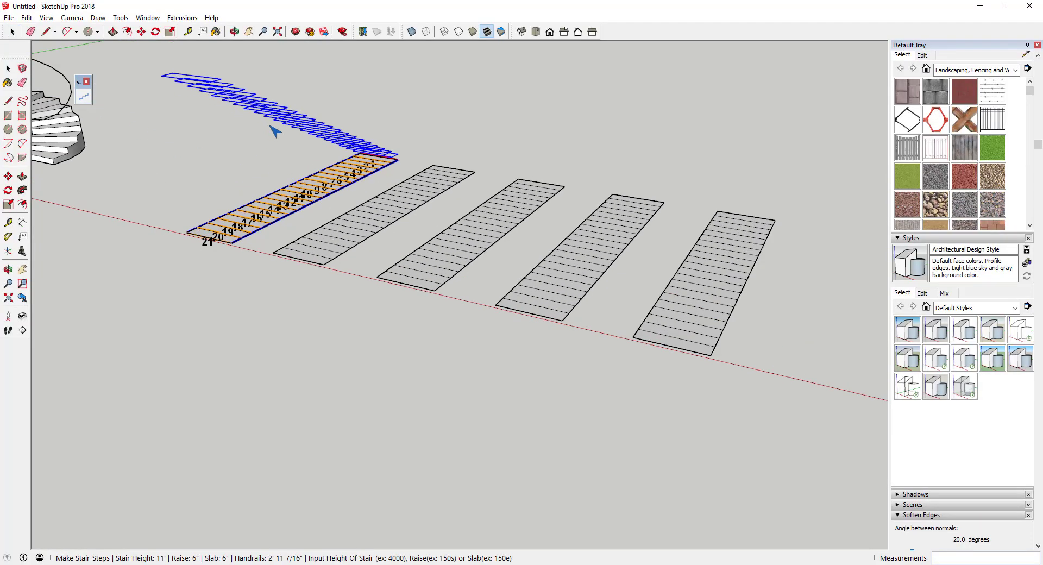
right_click(292, 194)
left_click(333, 318)
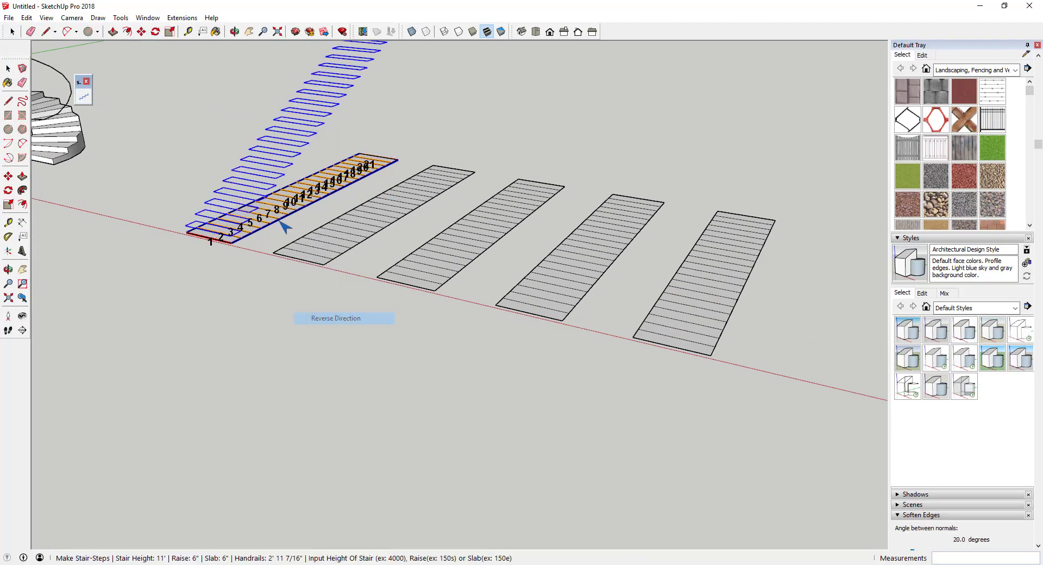
right_click(297, 194)
left_click(320, 200)
scroll(391, 111, "down", 2)
scroll(391, 112, "down", 2)
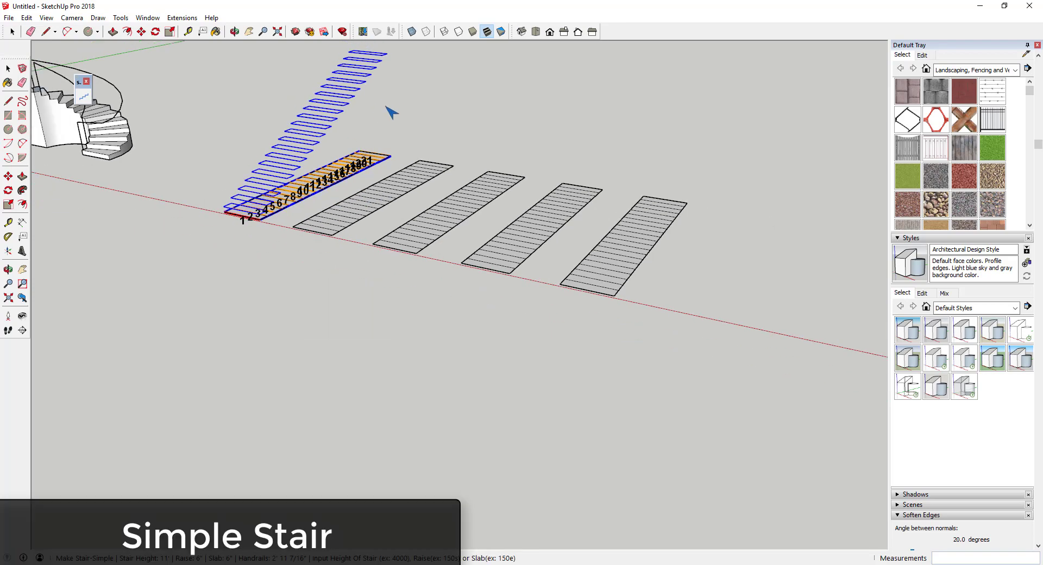
left_click(395, 106)
- Build the second slab as a Make Stair-Slab stair
left_click(393, 198)
left_click(83, 96)
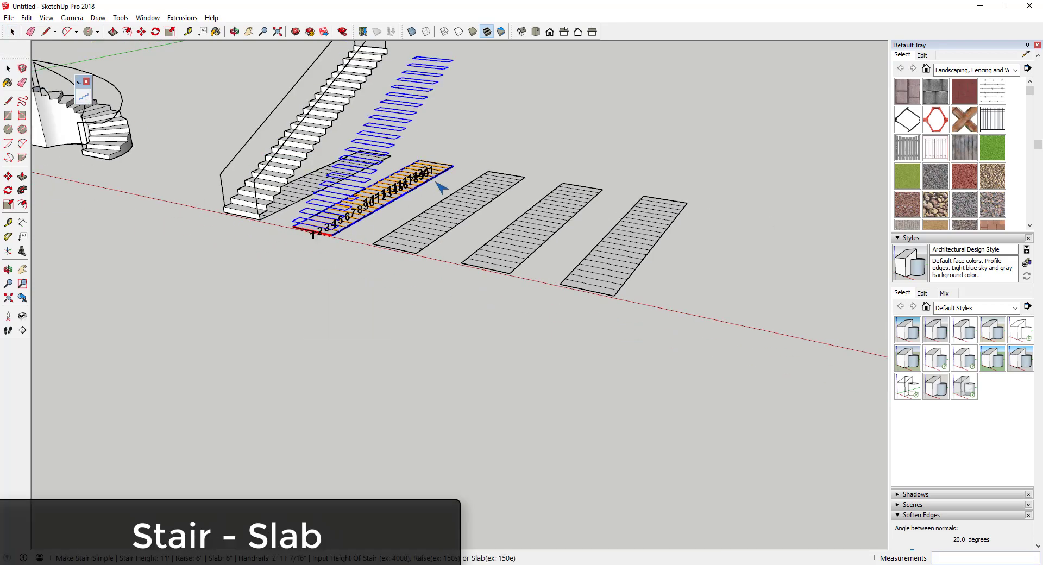
mouse_move(347, 234)
middle_mouse_down()
mouse_move(337, 255)
mouse_move(128, 193)
mouse_move(325, 244)
mouse_move(350, 284)
middle_mouse_up()
right_click(338, 255)
left_click(373, 273)
- Build the third slab as a reversed Make Stair-ZigZag stair
left_click(350, 283)
left_click(83, 96)
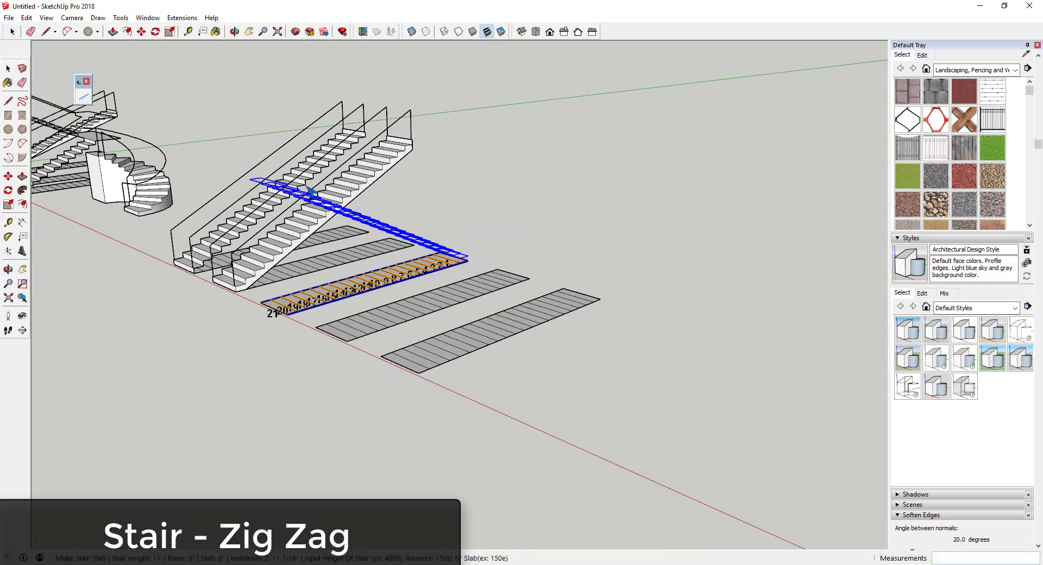
right_click(366, 280)
left_click(411, 403)
right_click(377, 277)
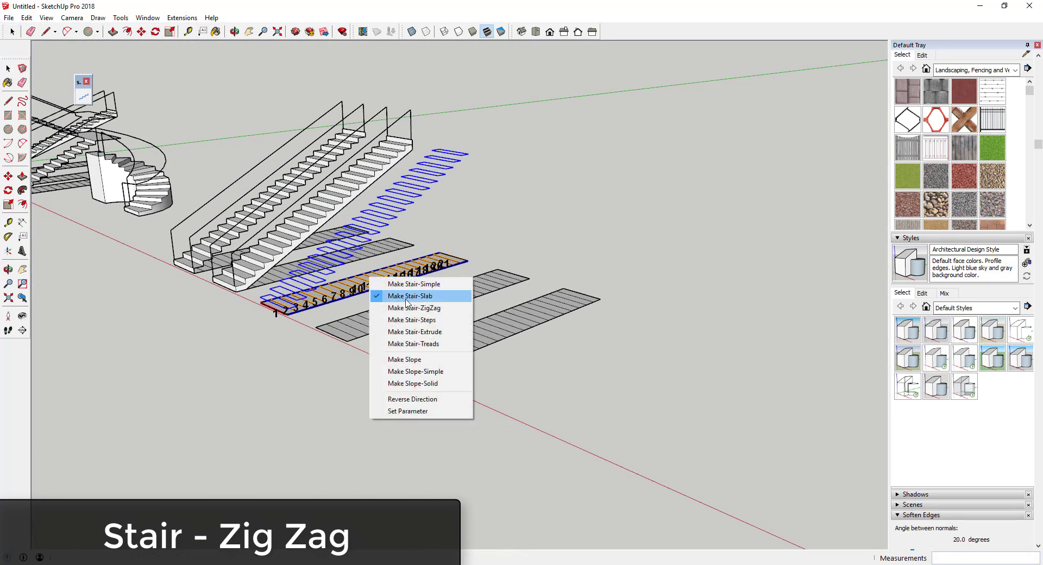
left_click(424, 311)
middle_click_drag(425, 311, 140, 136)
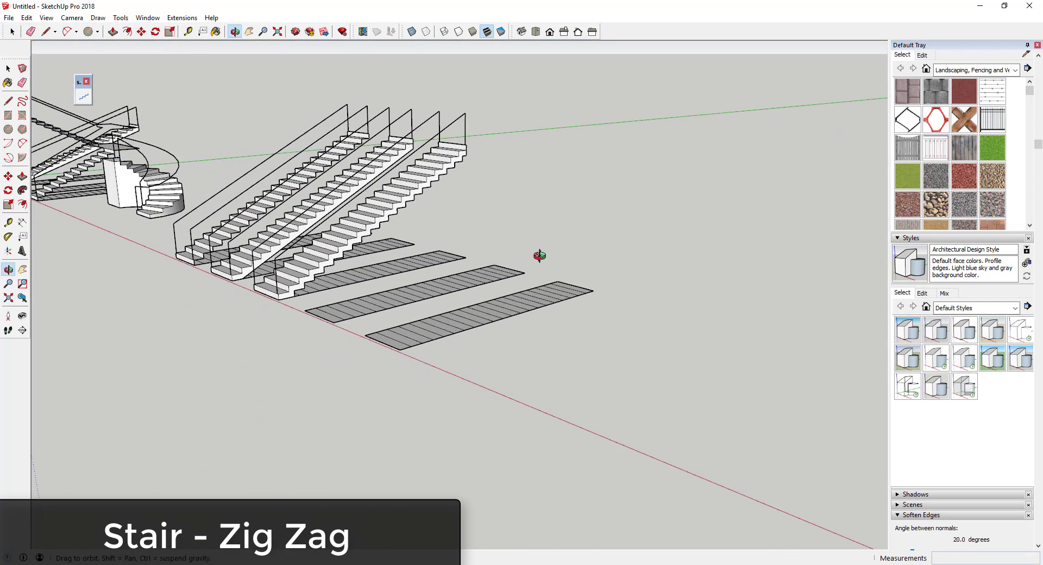
- Build the fourth slab as an extruded stair and the fifth as a treads stair
left_click(410, 305)
left_click(83, 96)
right_click(461, 296)
left_click(505, 349)
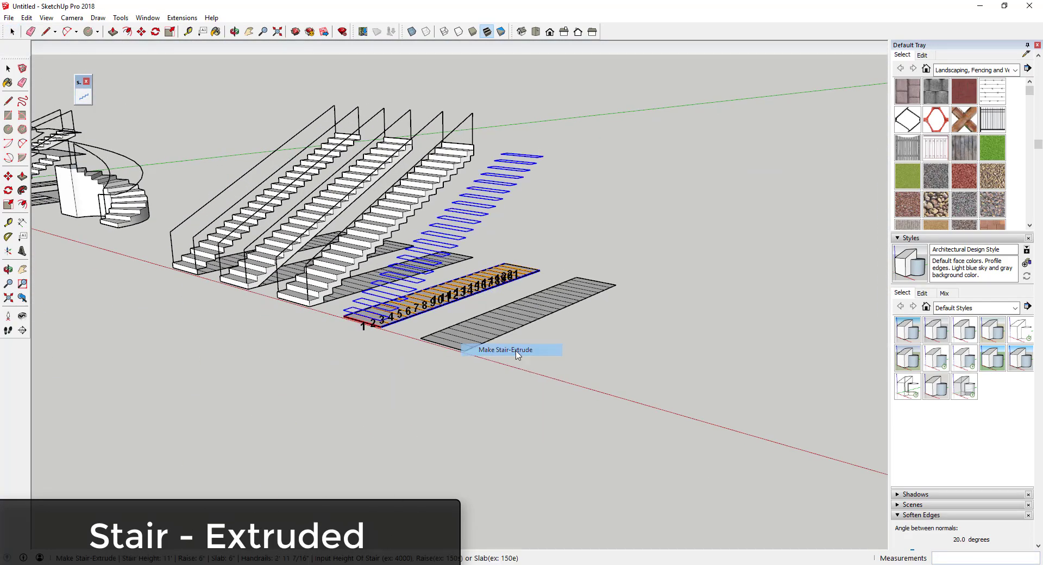
left_click(524, 322)
right_click(526, 322)
left_click(571, 386)
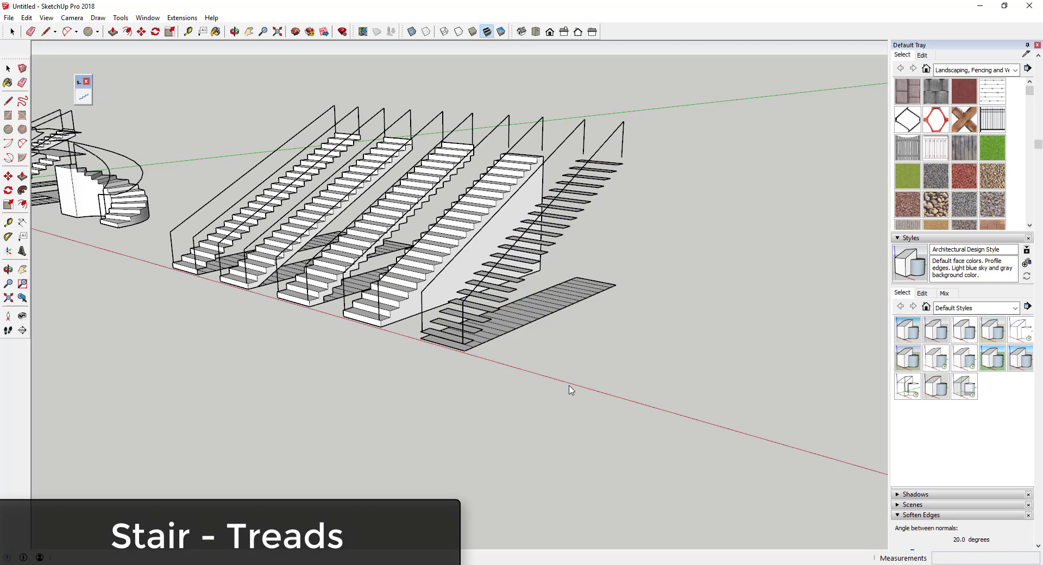
- Copy the last slab to the right and make it a reversed Make Slope-Solid ramp
left_click(554, 307)
left_click(673, 338)
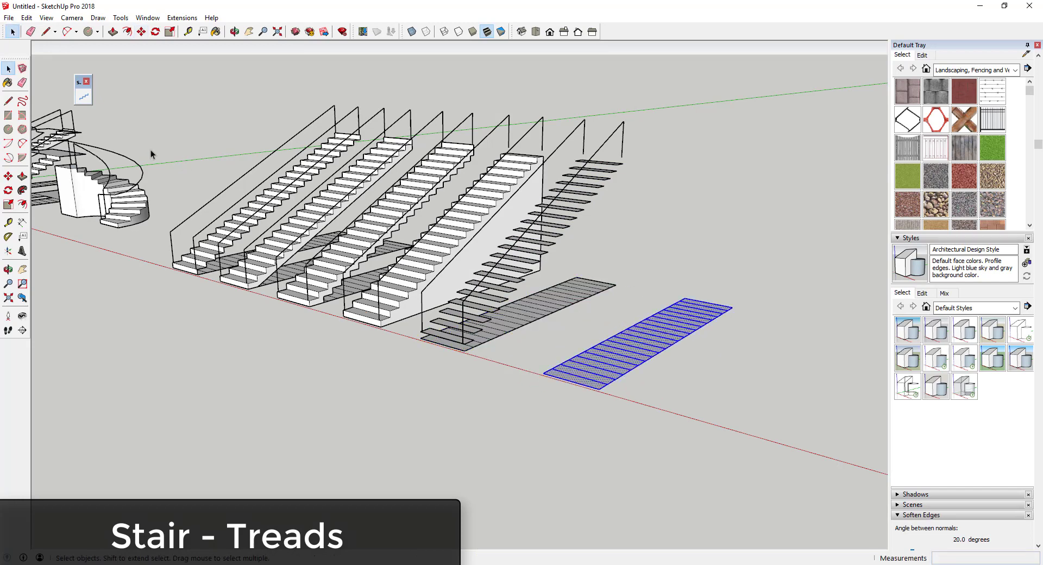
left_click(83, 96)
right_click(656, 342)
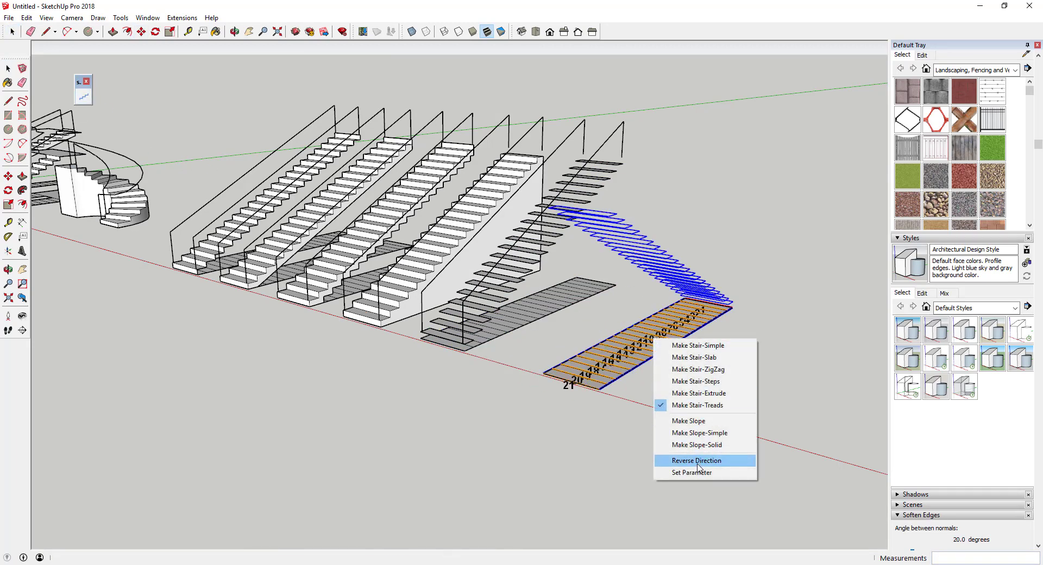
left_click(698, 461)
right_click(653, 339)
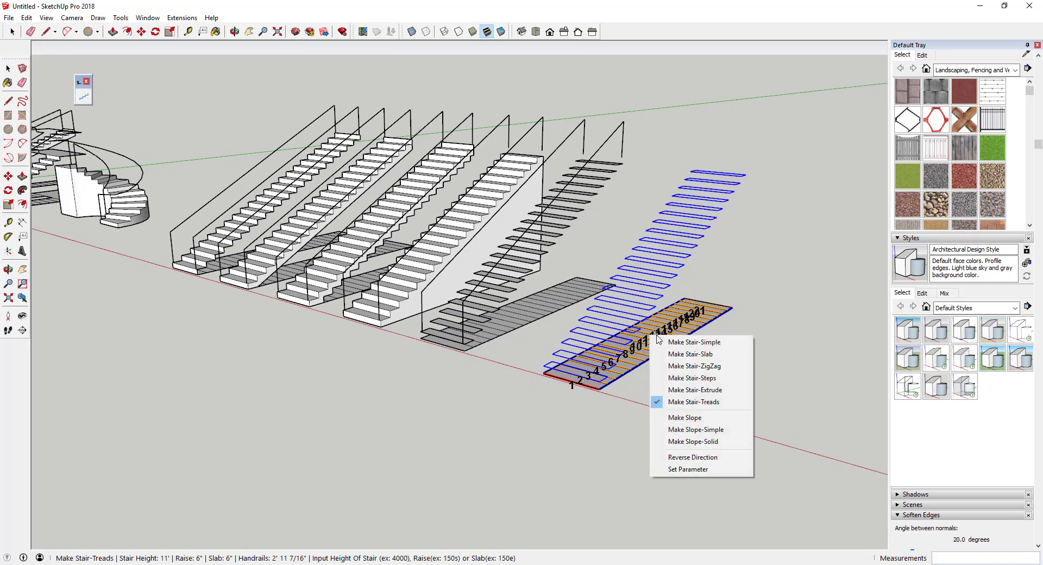
left_click(699, 443)
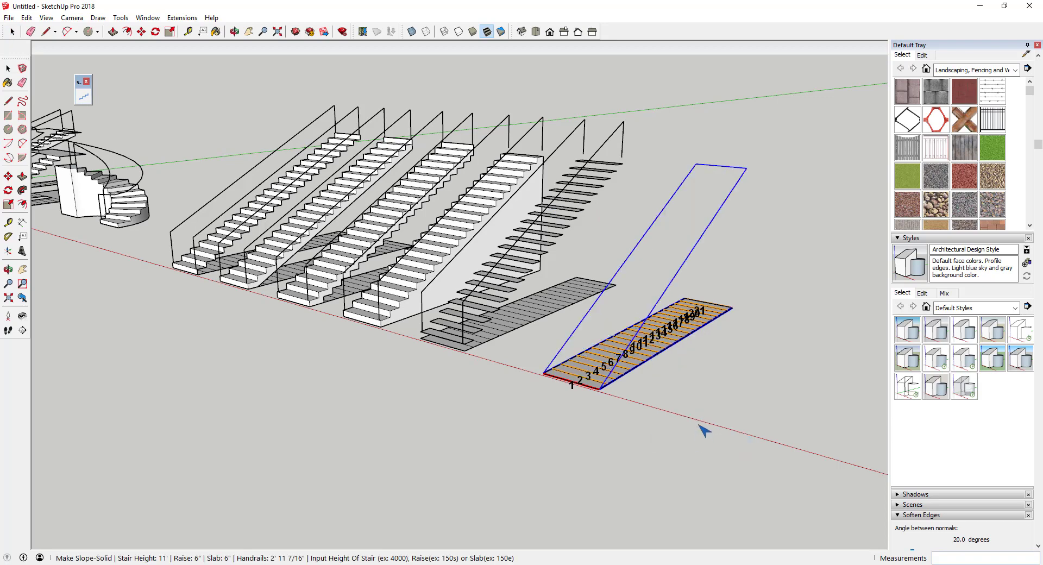
left_click(705, 431)
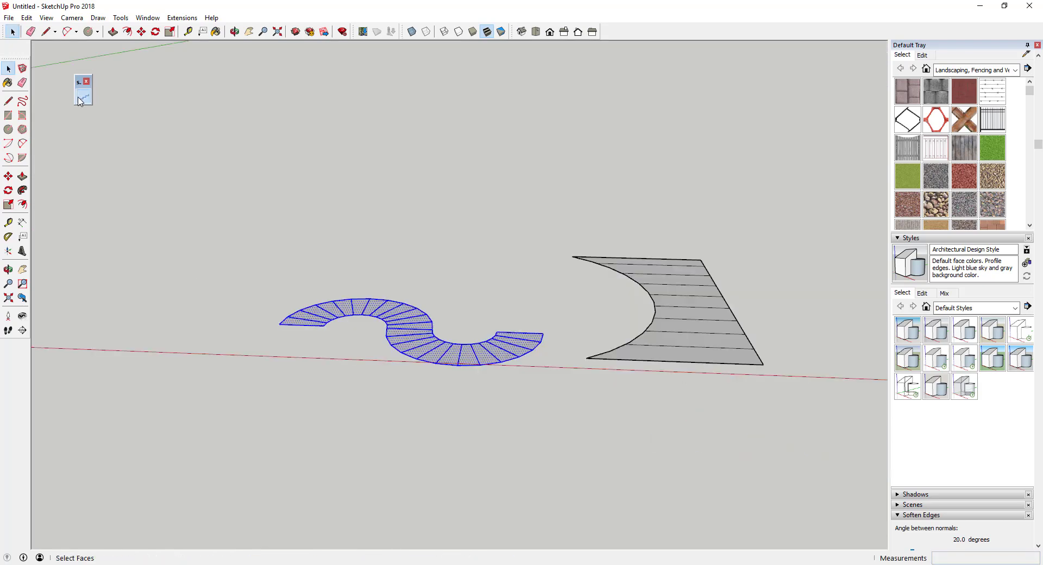
- Build the S-curved face as a stair, keeping Baluster set to Yes
left_click(80, 101)
right_click(424, 347)
left_click(485, 478)
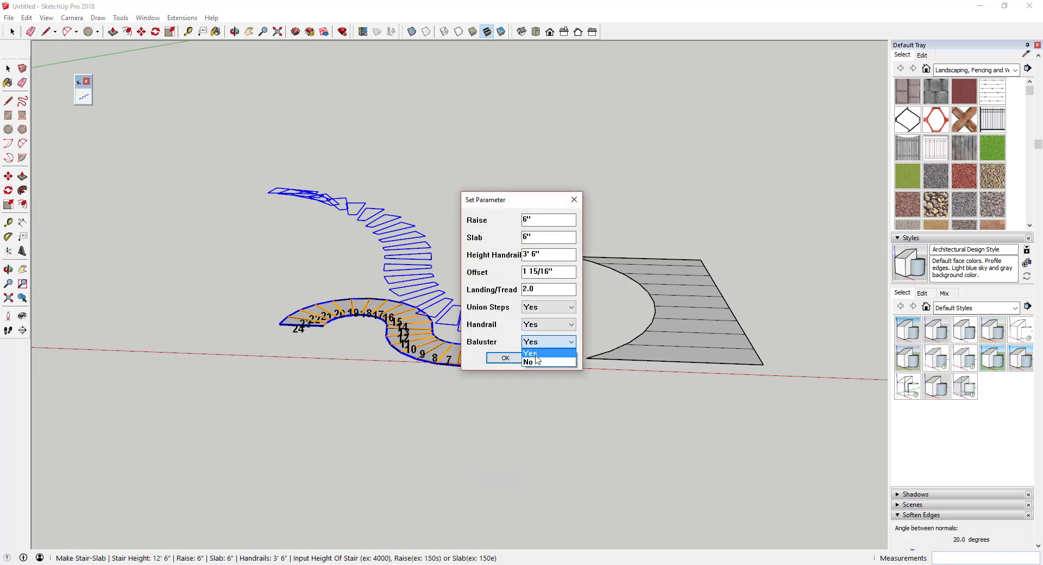
left_click(506, 359)
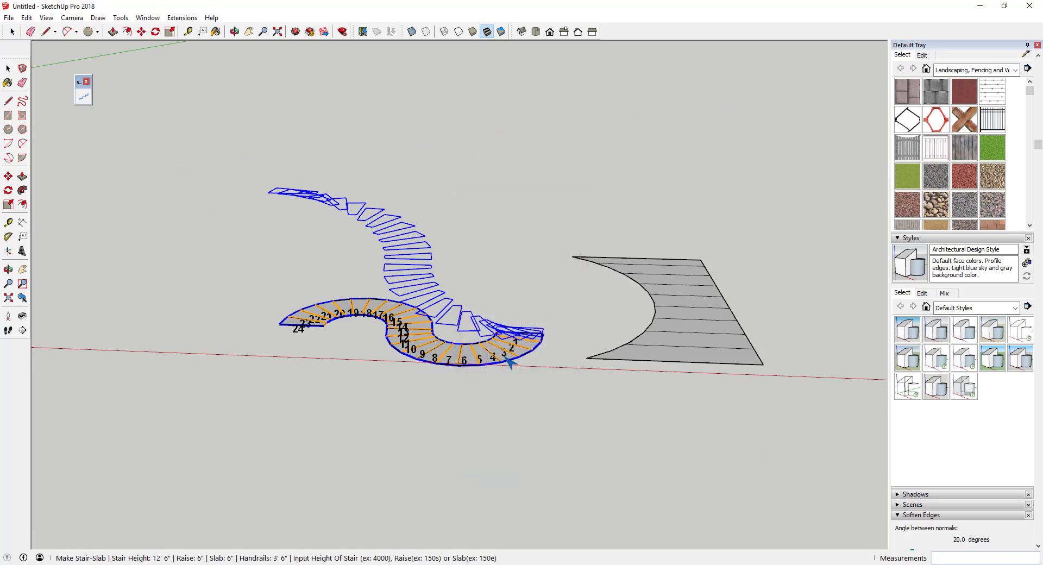
left_click(476, 345)
key("o")
mouse_move(349, 260)
left_mouse_down()
mouse_move(633, 167)
mouse_move(708, 240)
mouse_move(337, 233)
mouse_move(641, 213)
left_mouse_up()
key("space")
middle_click_drag(641, 213, 438, 261)
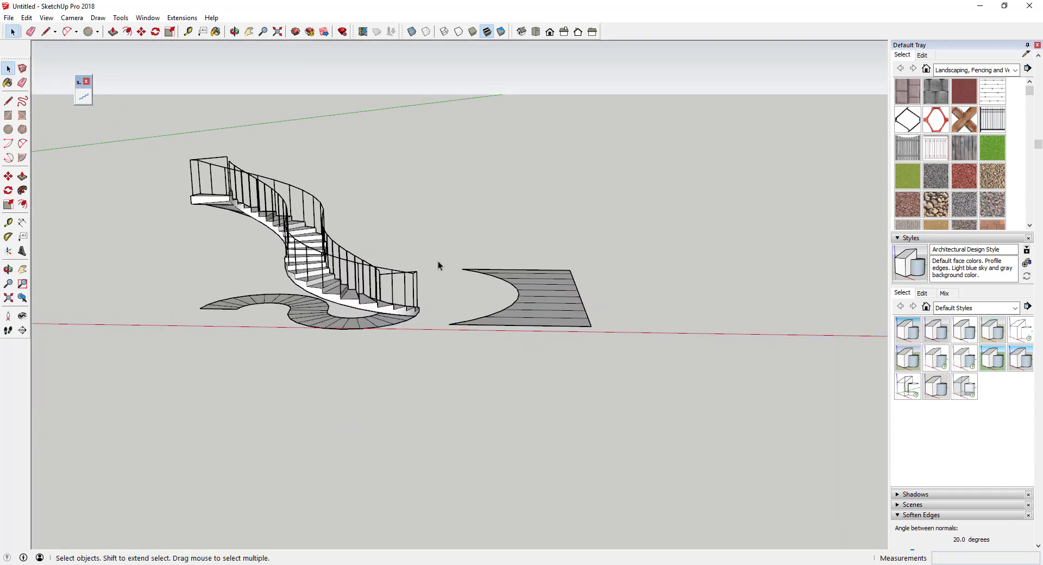
- Build the flared face with Make Stair-Extrude and Baluster set to No
left_click_drag(450, 281, 644, 348)
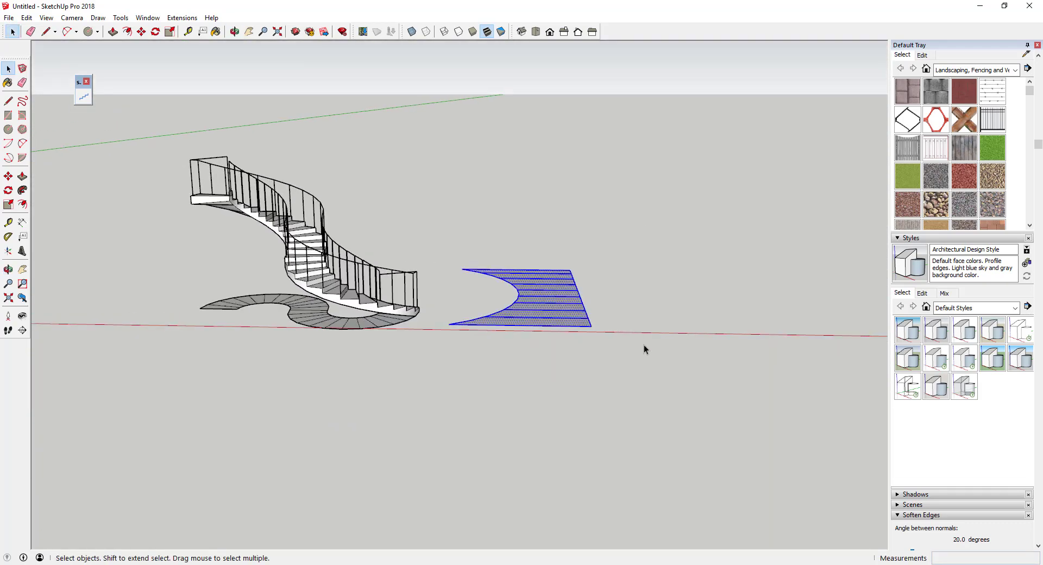
left_click(89, 102)
middle_click_drag(640, 302, 532, 330)
right_click(532, 330)
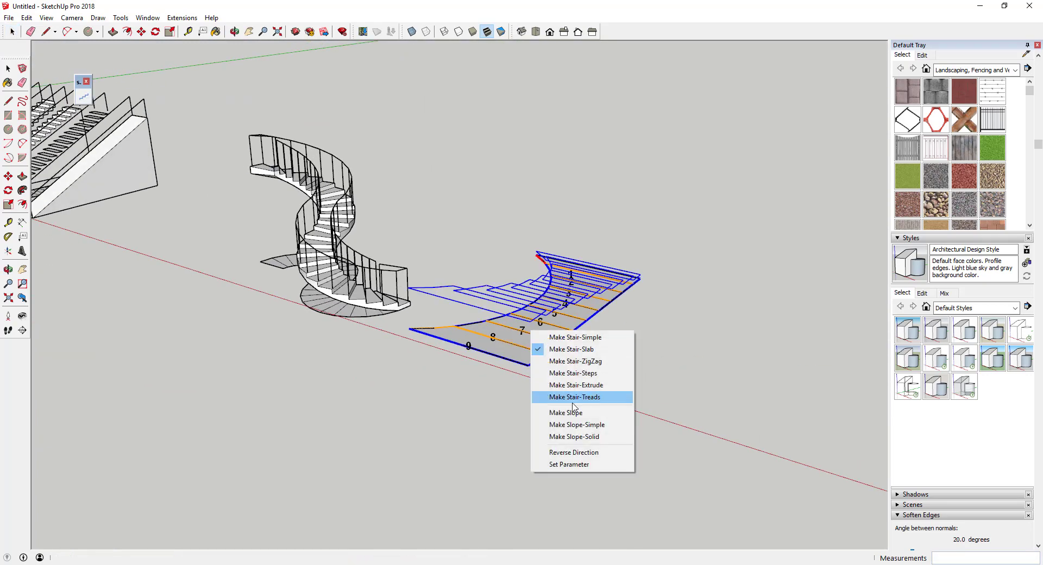
left_click(568, 464)
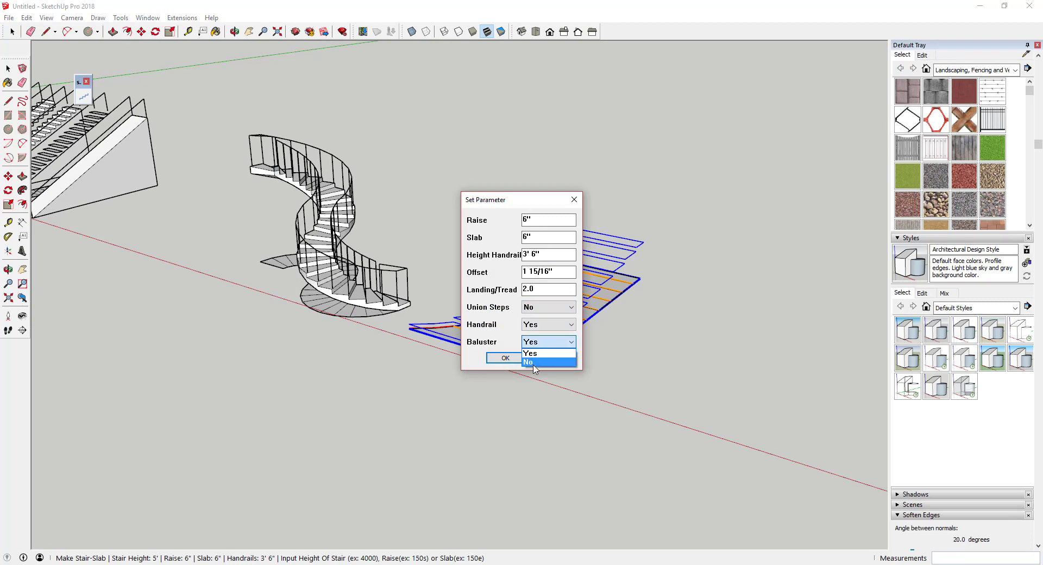
left_click(507, 357)
right_click(565, 312)
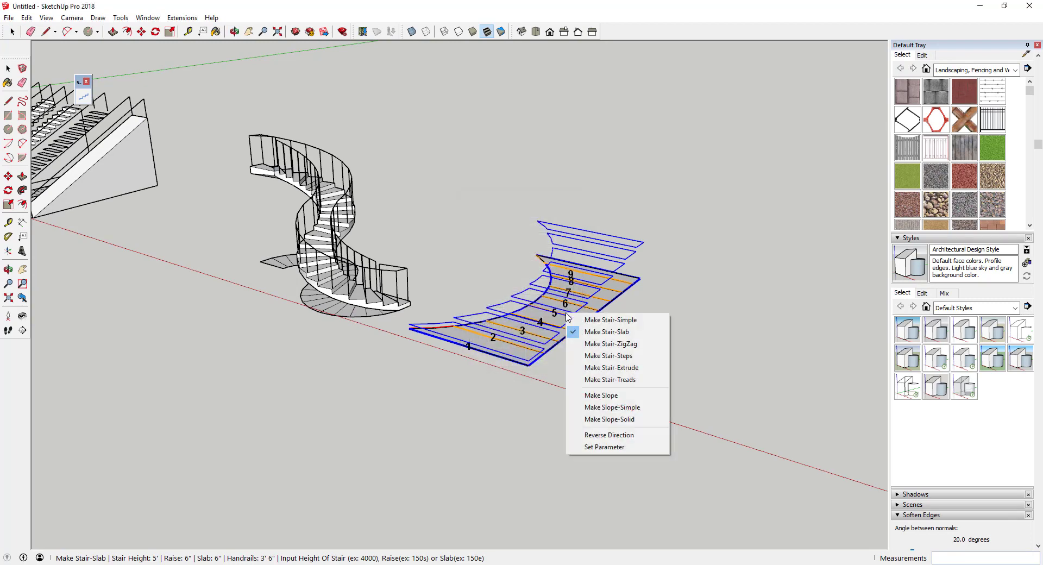
left_click(627, 367)
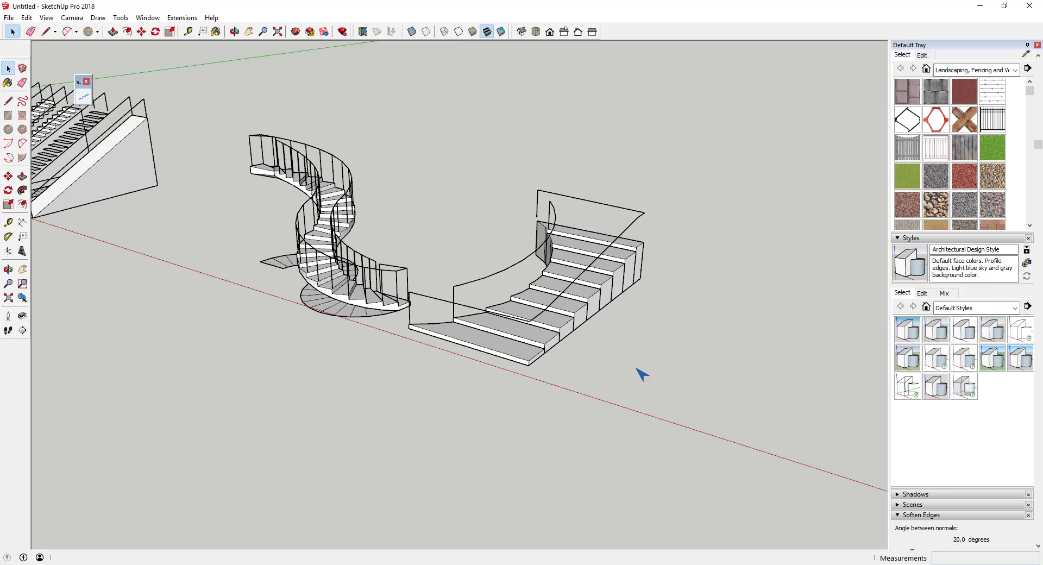
mouse_move(740, 346)
middle_mouse_down()
mouse_move(488, 246)
mouse_move(798, 307)
mouse_move(644, 217)
middle_mouse_up()
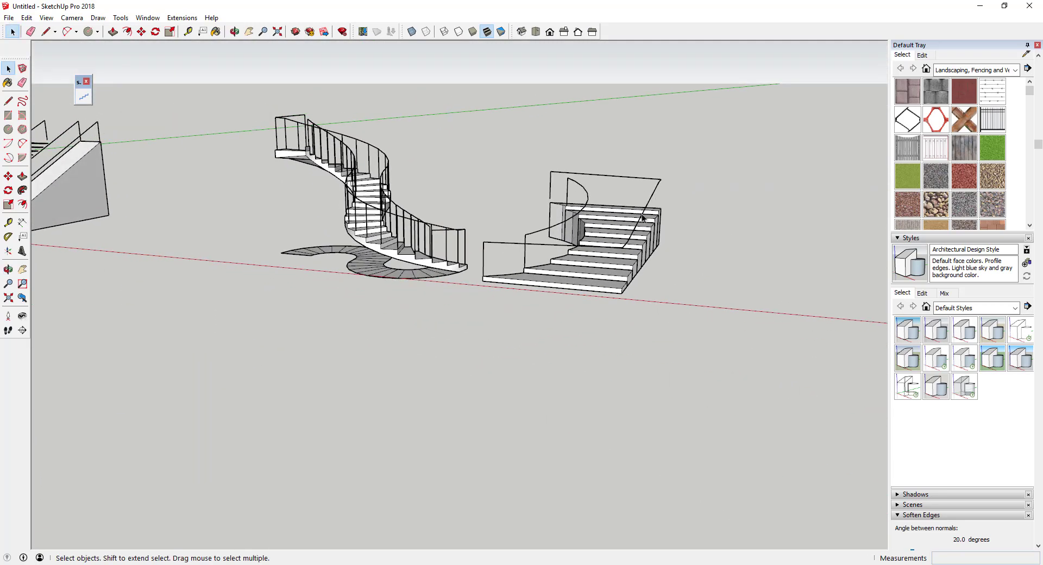